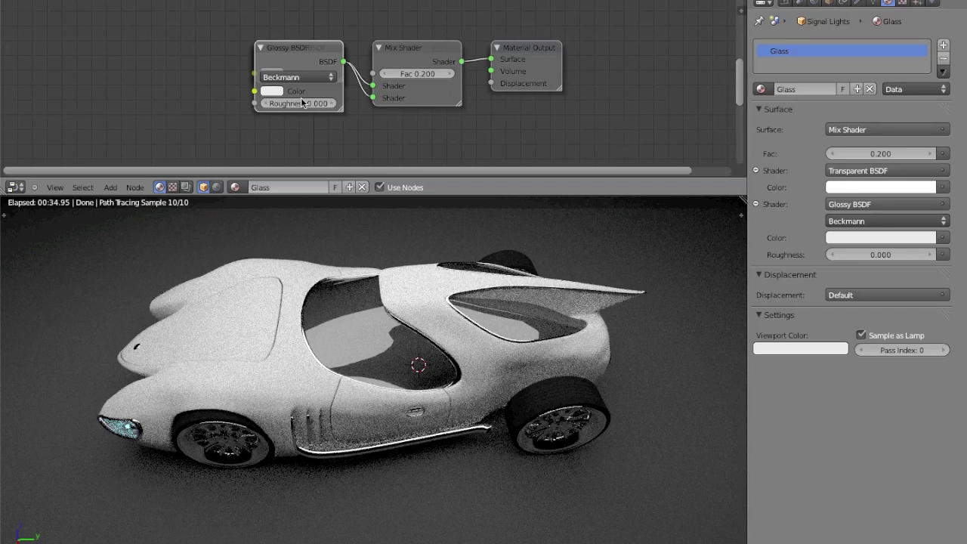
Select the car body and give it a new material named "Car Paint"
right_click(273, 322)
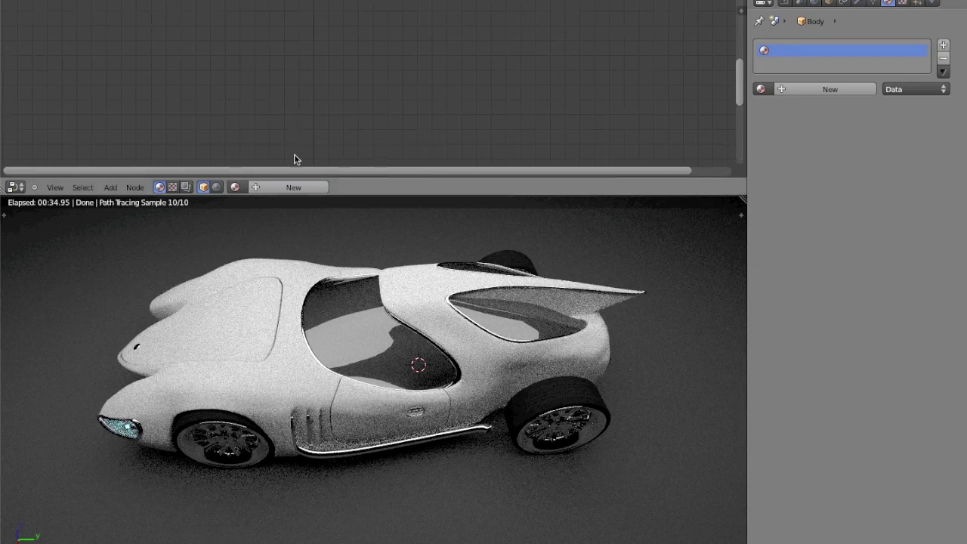
scroll(318, 135, down, 7)
scroll(319, 135, up, 7)
drag(383, 192, 381, 213)
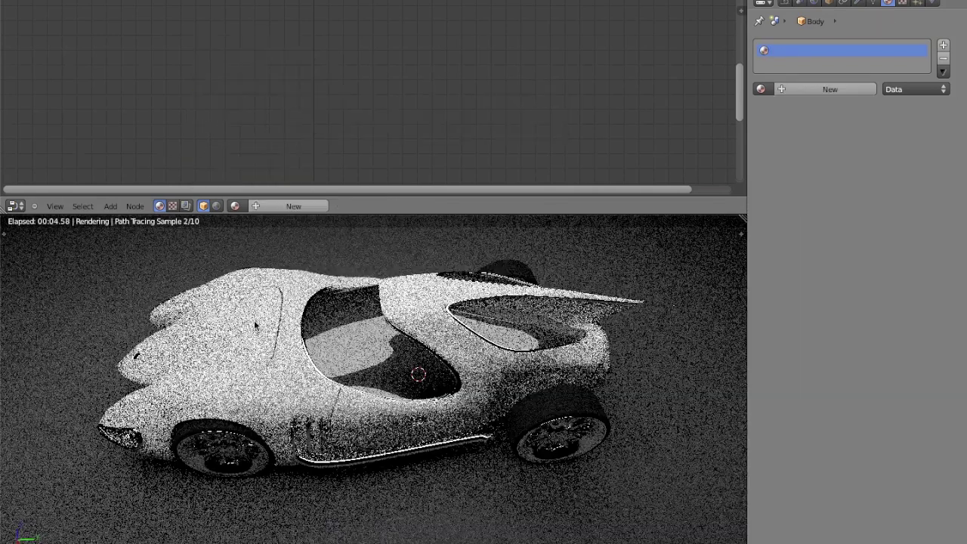
click(821, 87)
double_click(809, 89)
text(Car Pa)
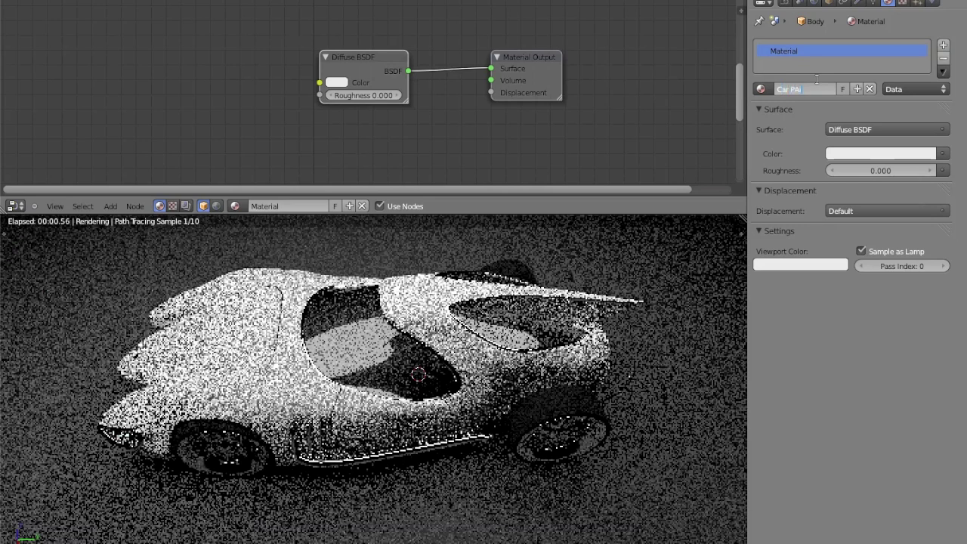
key(Return)
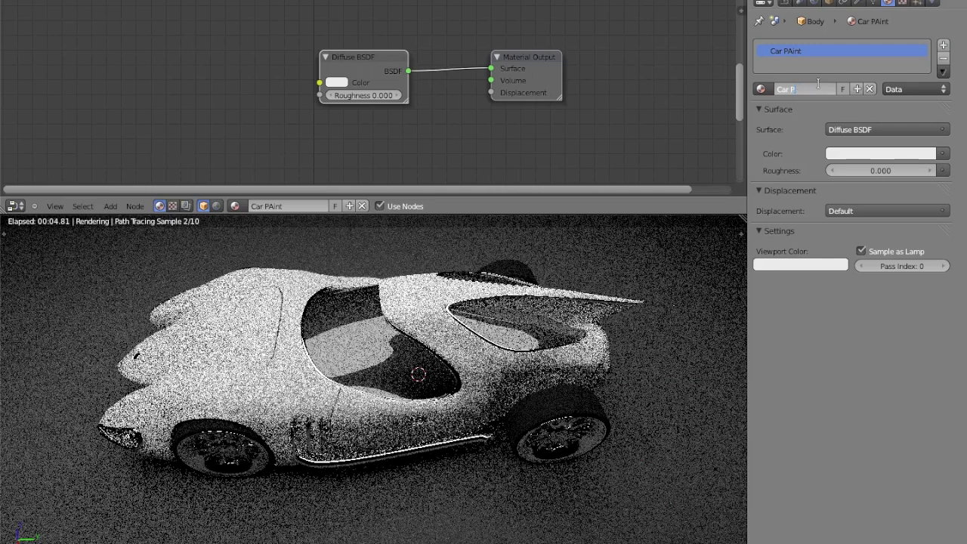
text(t)
key(Return)
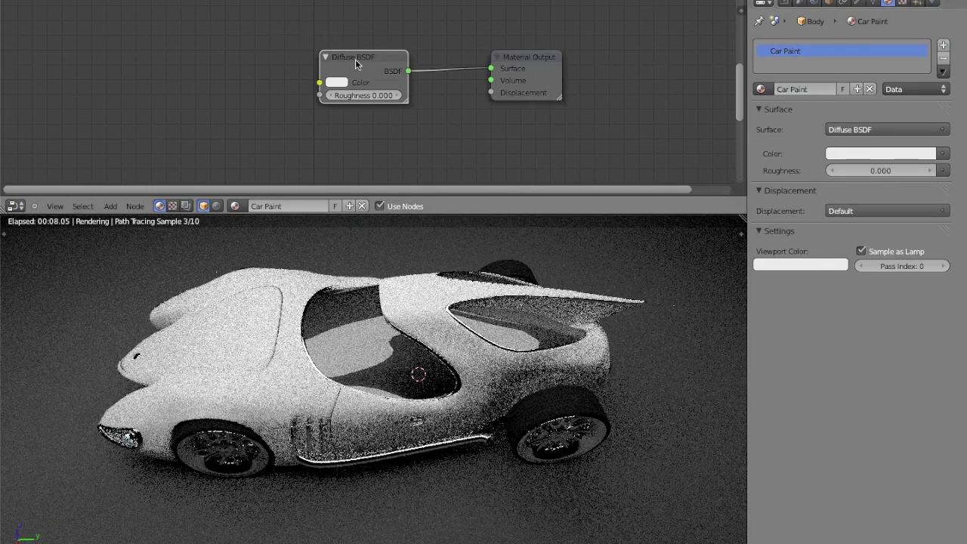
Delete the default Diffuse BSDF node and move the Material Output node farther away to free up space
key(x)
scroll(514, 71, down, 2)
drag(480, 75, 591, 78)
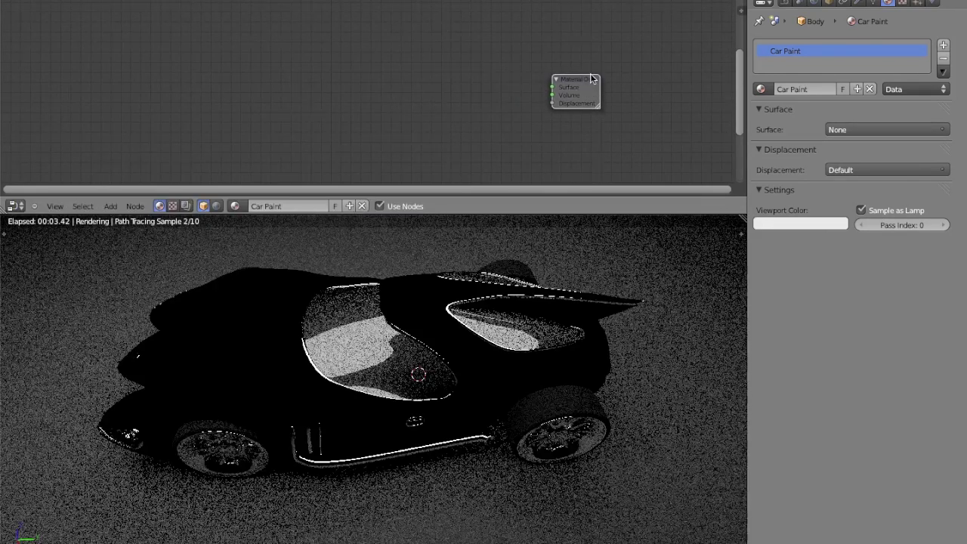
middle_drag(363, 23, 394, 44)
scroll(394, 44, down, 2)
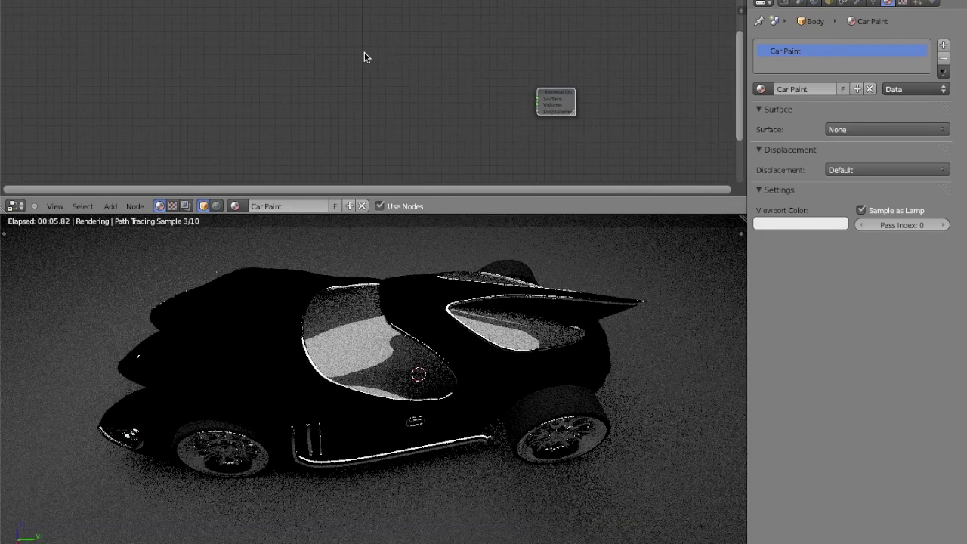
Add a Glossy BSDF node and place it well ahead of the Material Output node
key(shift+a)
mouse_move(355, 53)
click(428, 77)
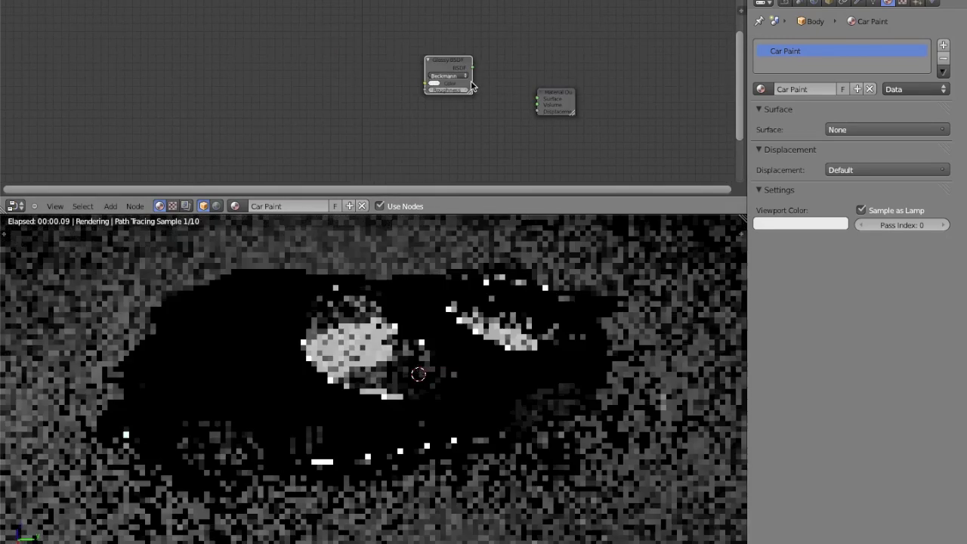
click(281, 28)
click(345, 62)
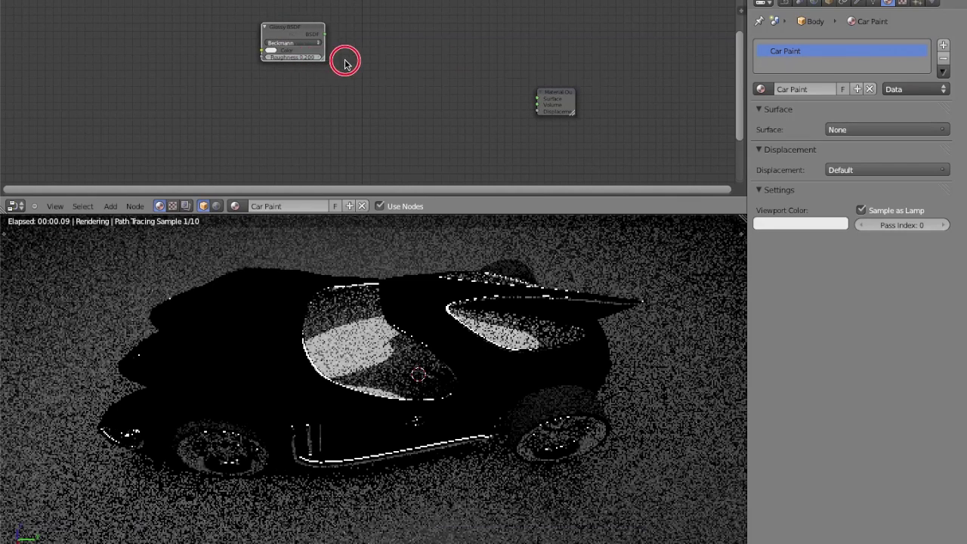
Duplicate the Glossy BSDF node three times and spread the copies out below one another
key(shift+d)
click(352, 115)
middle_drag(360, 116, 352, 65)
key(shift+d)
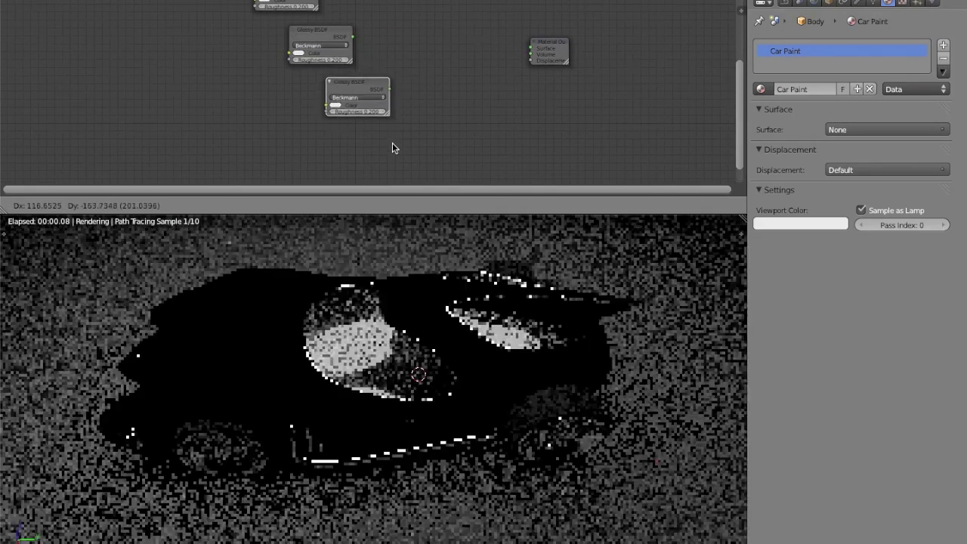
click(499, 190)
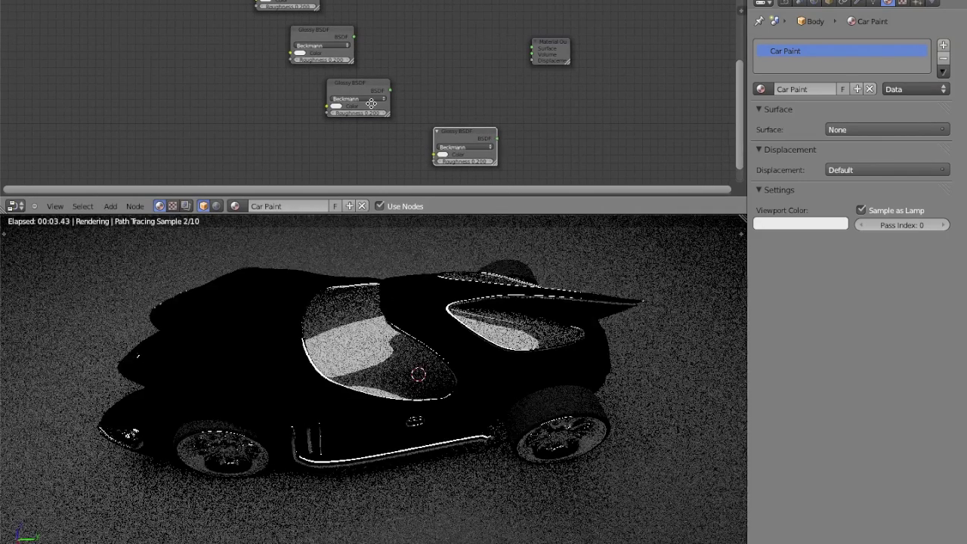
middle_drag(371, 112, 429, 105)
click(413, 80)
drag(412, 80, 361, 18)
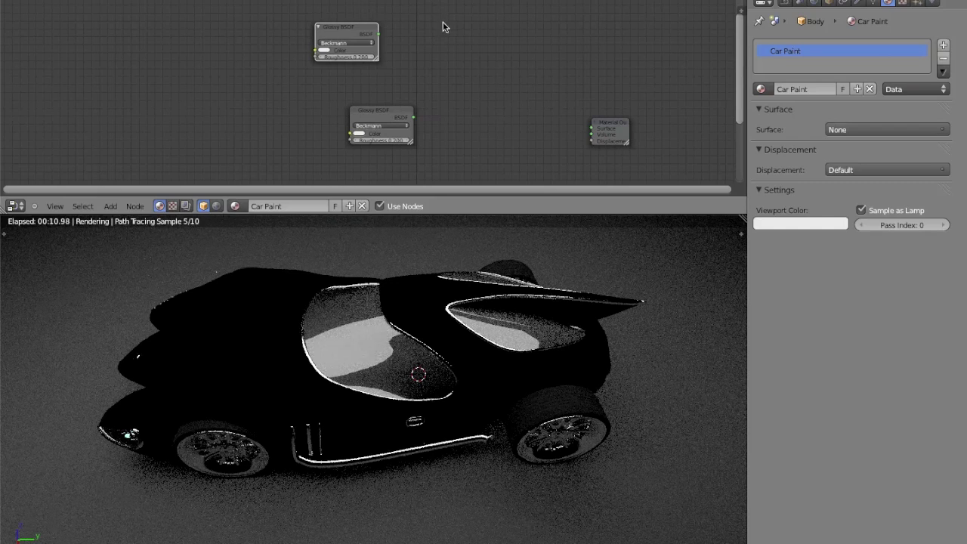
Add a Mix Shader node and place it just after the upper Glossy BSDF nodes
key(shift+a)
mouse_move(451, 38)
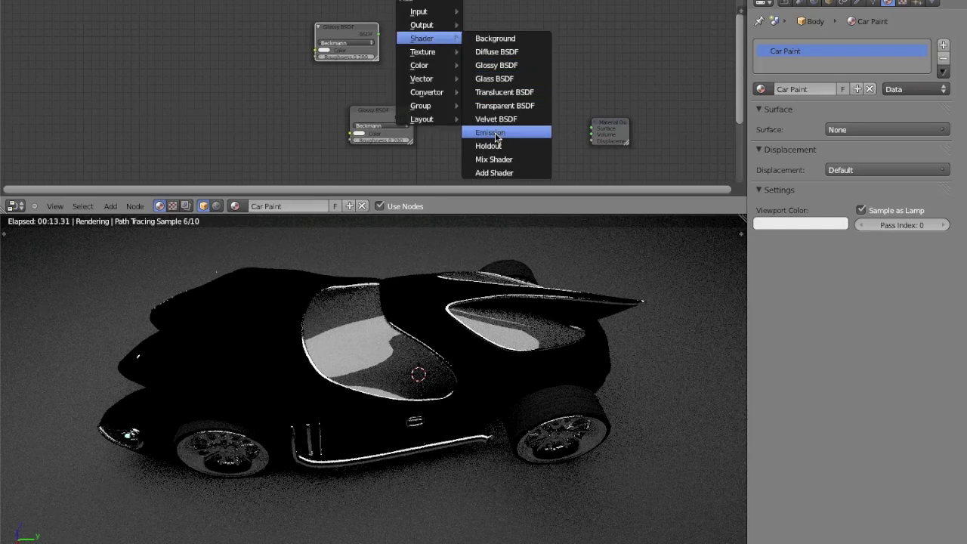
click(495, 159)
drag(536, 134, 453, 48)
middle_drag(490, 76, 386, 30)
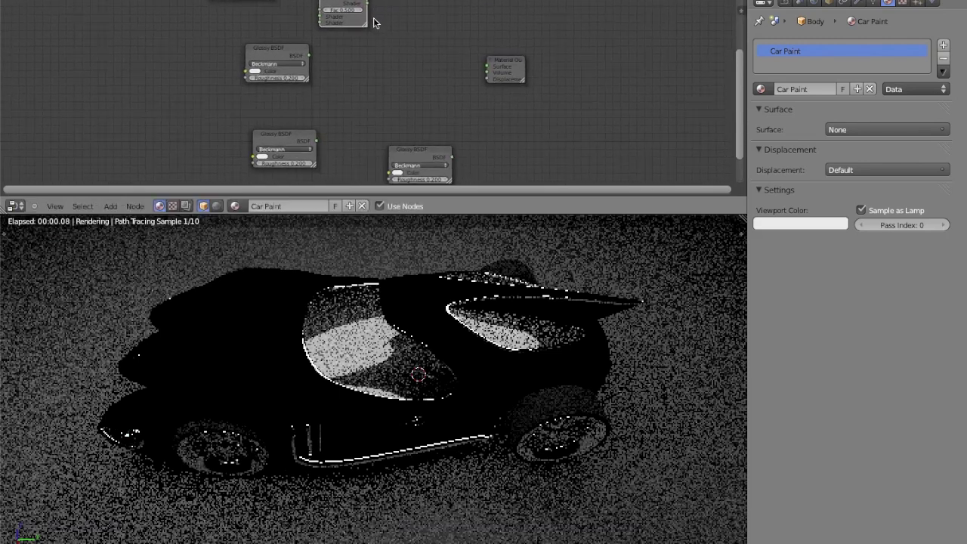
Duplicate the Mix Shader node twice, stagger the copies beside the Glossy nodes, and move the Material Output node farther out
key(shift+d)
click(425, 103)
key(shift+d)
click(543, 152)
middle_drag(530, 149, 509, 64)
drag(412, 79, 407, 140)
middle_drag(422, 104, 407, 155)
drag(462, 37, 593, 44)
drag(462, 88, 408, 131)
middle_drag(384, 125, 529, 138)
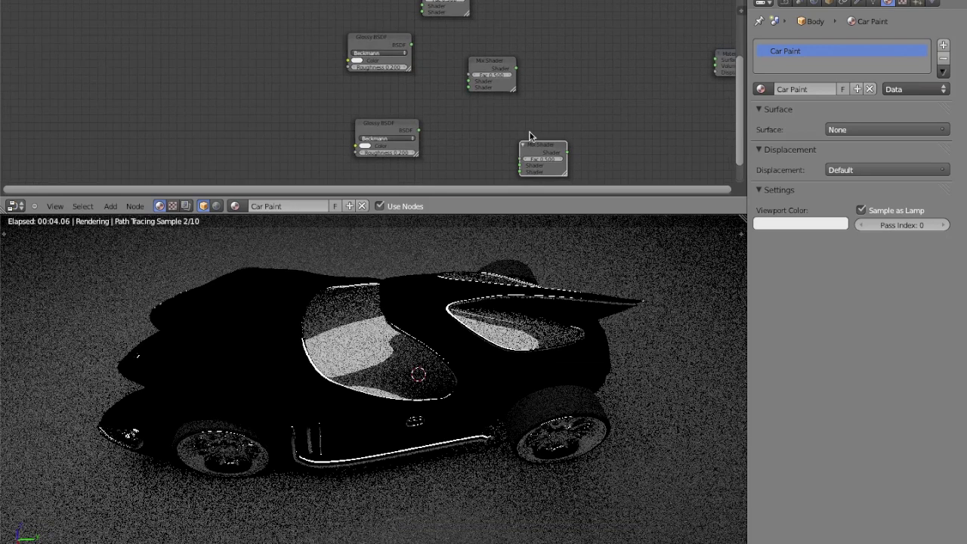
Add an RGB input node ahead of the Glossy BSDF nodes and set its colour to light blue
ctrl+scroll(421, 108, left, 5)
key(shift+a)
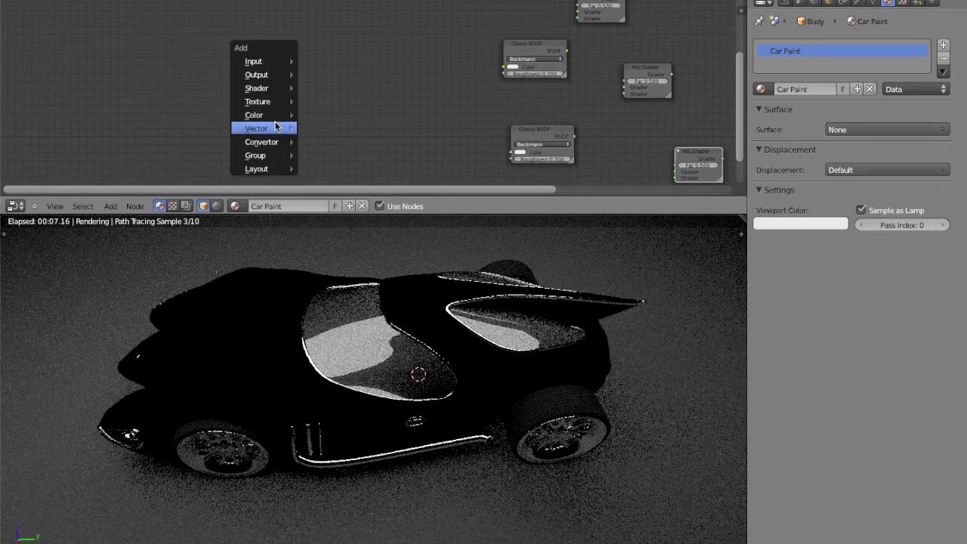
mouse_move(274, 123)
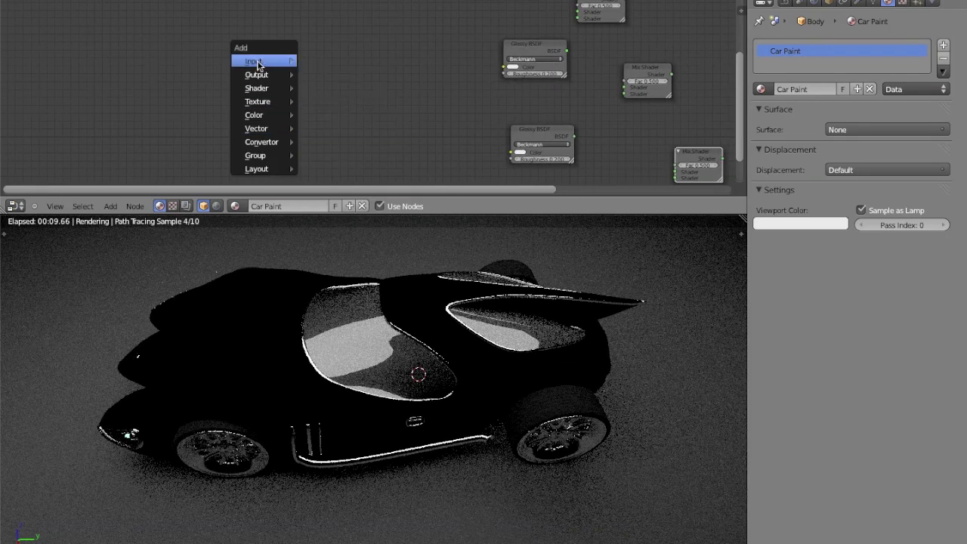
mouse_move(278, 61)
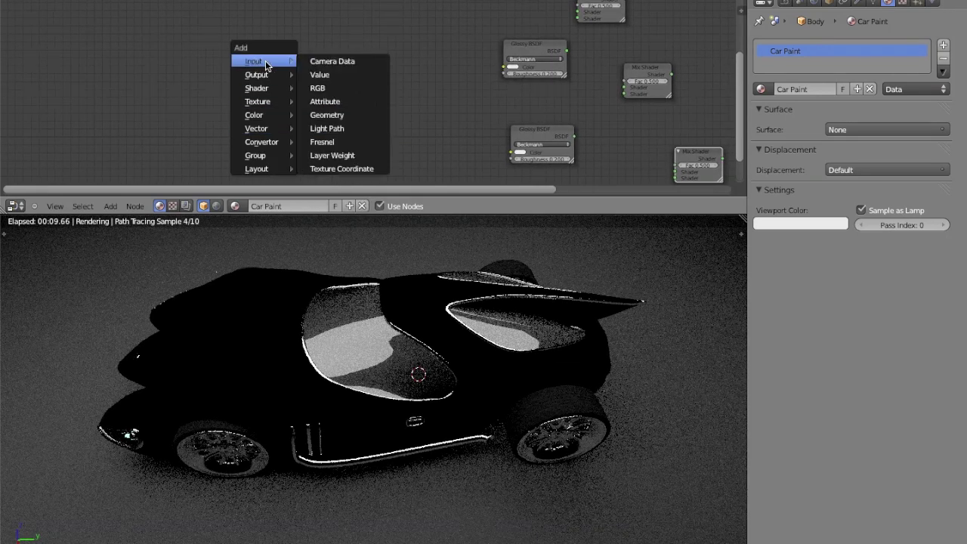
click(320, 87)
click(309, 47)
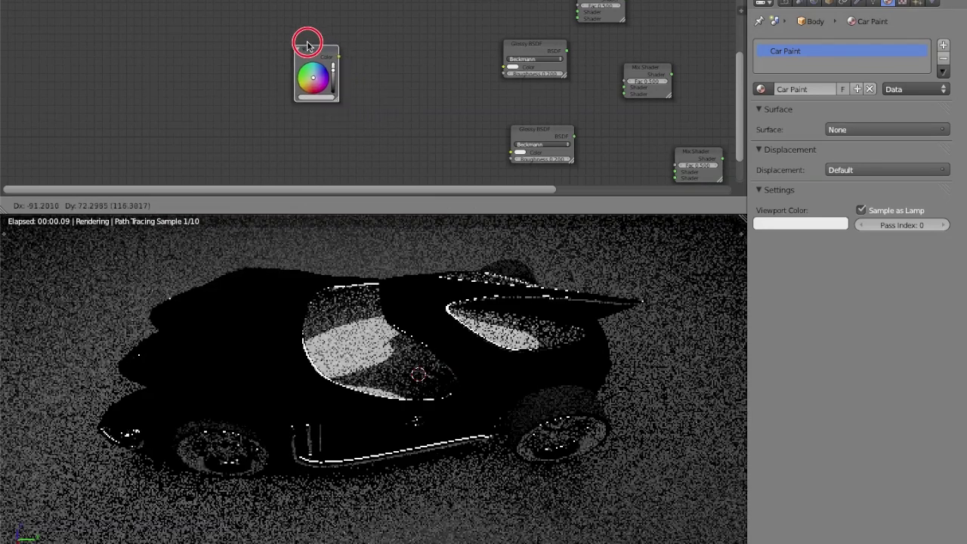
click(335, 99)
mouse_move(336, 99)
mouse_down()
mouse_move(352, 114)
mouse_move(339, 91)
mouse_up()
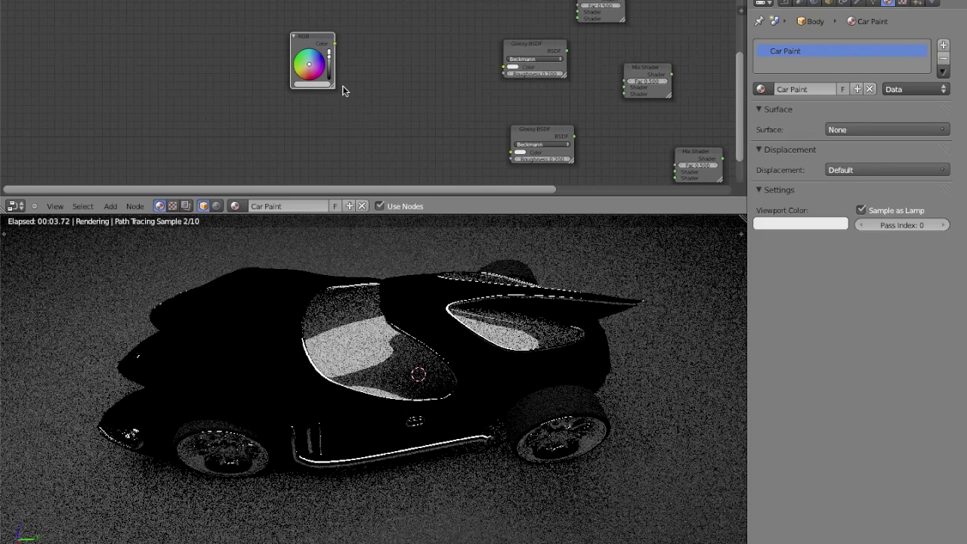
click(328, 43)
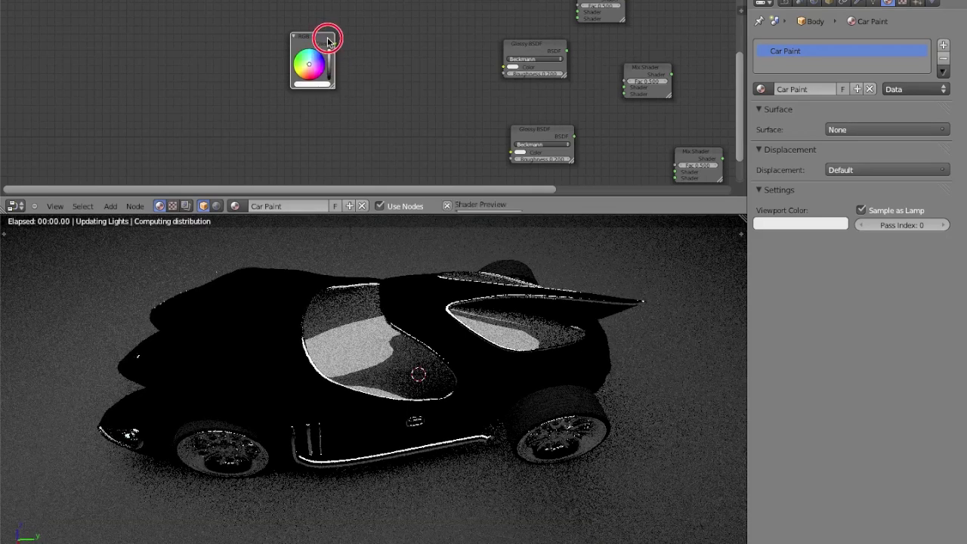
click(320, 43)
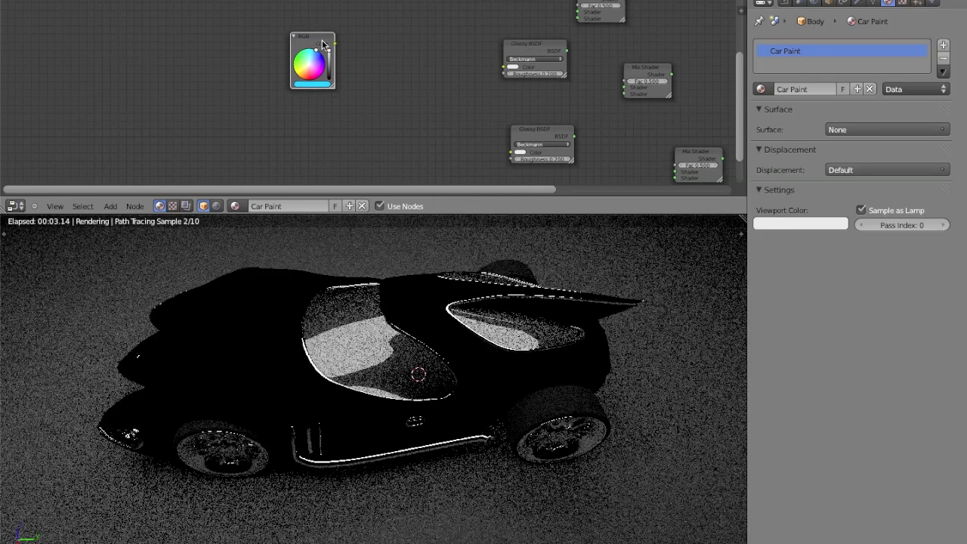
Connect the RGB node's colour to the first Glossy BSDF node and set that node's roughness to 0.500
middle_drag(347, 30, 295, 73)
scroll(280, 64, down, 1)
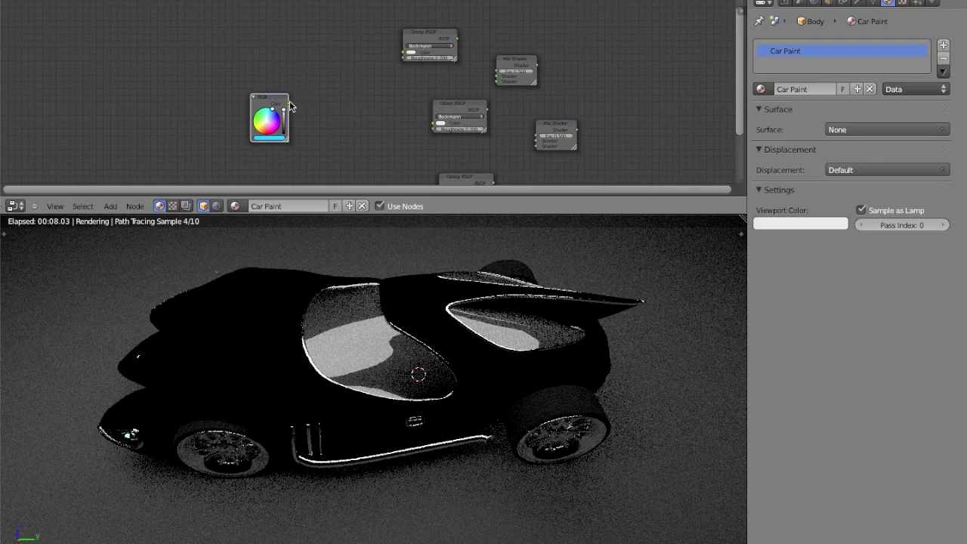
drag(288, 104, 392, 41)
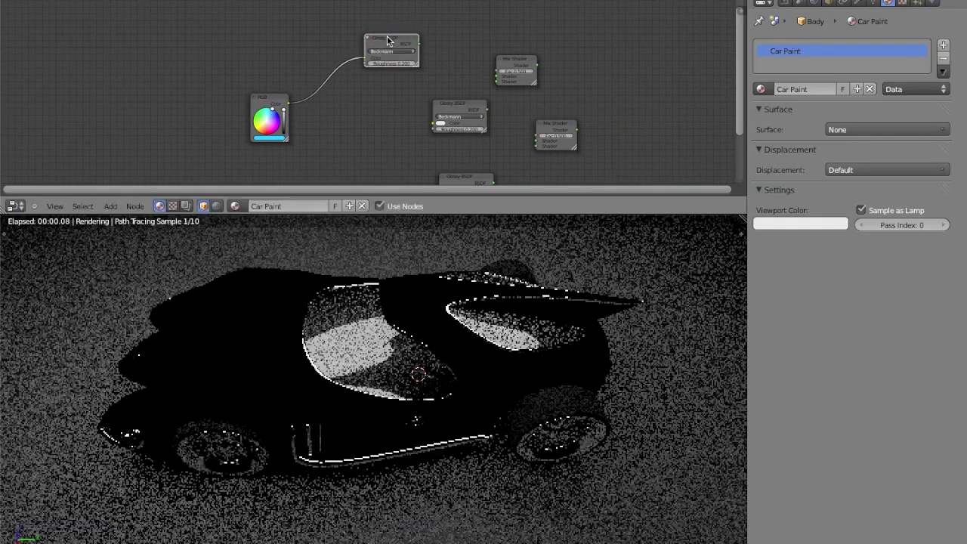
scroll(340, 53, up, 2)
scroll(318, 53, up, 3)
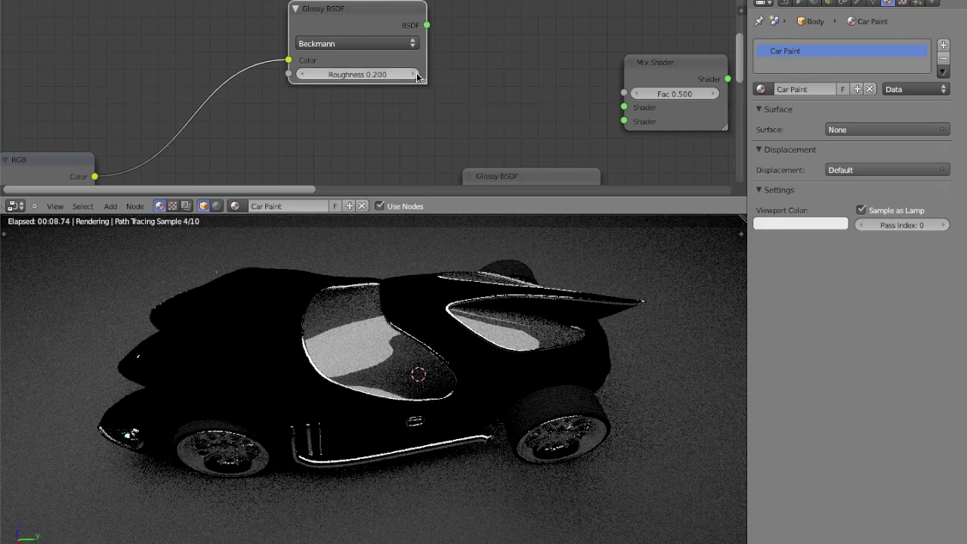
click(416, 74)
click(416, 74)
click(417, 74)
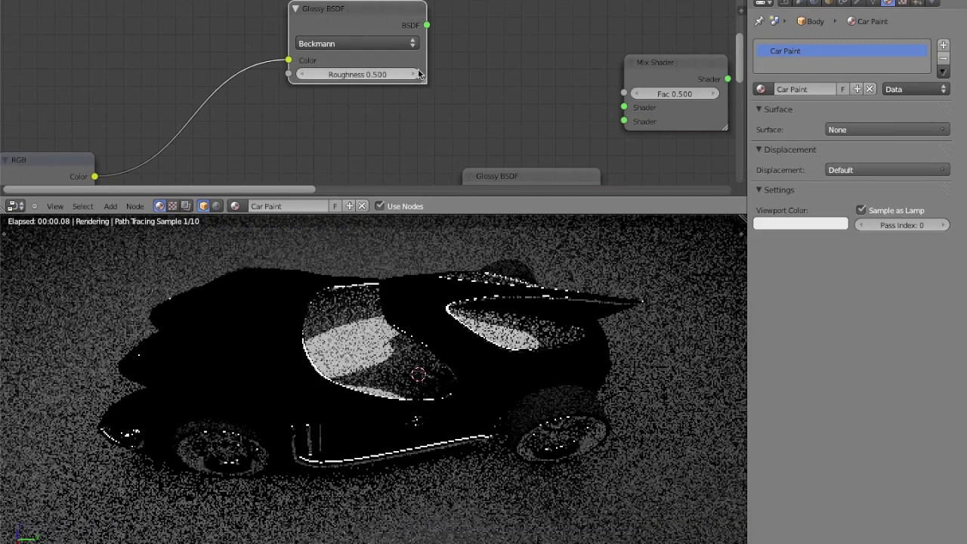
Connect the first Glossy BSDF output to the first shader input of the first Mix Shader
middle_drag(418, 71, 322, 79)
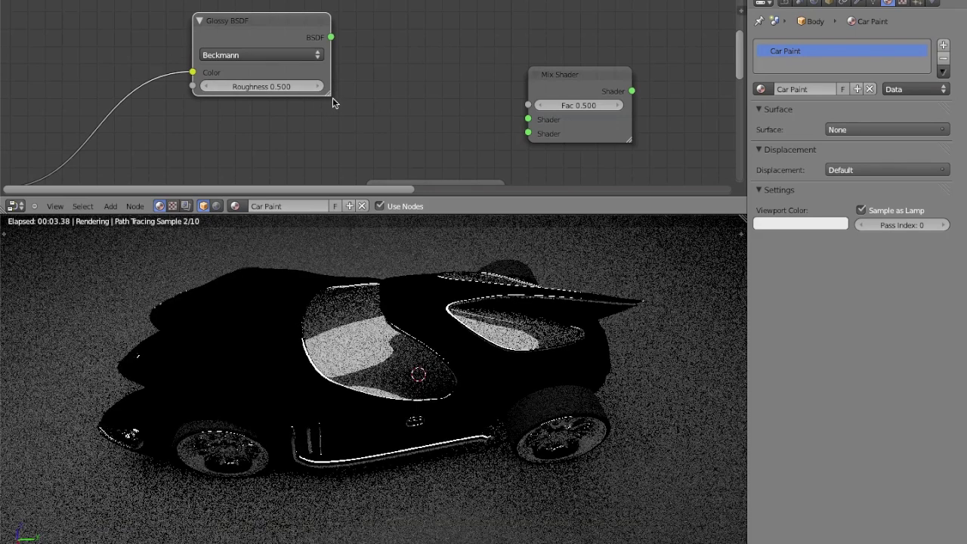
click(332, 37)
drag(333, 38, 528, 119)
scroll(304, 105, down, 3)
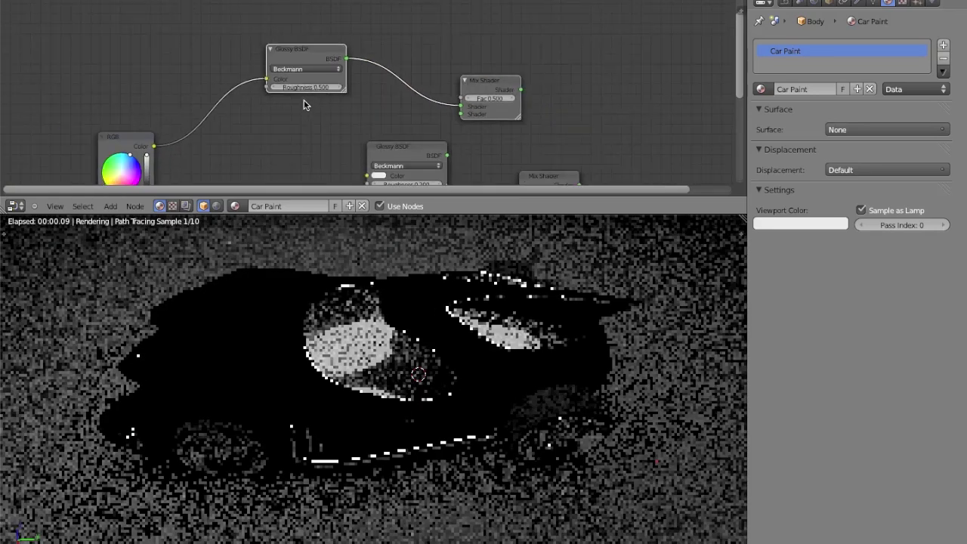
Add a colour Mix node between the RGB node and the second Glossy BSDF, and set its first colour to black
middle_drag(305, 105, 336, 8)
drag(442, 59, 429, 72)
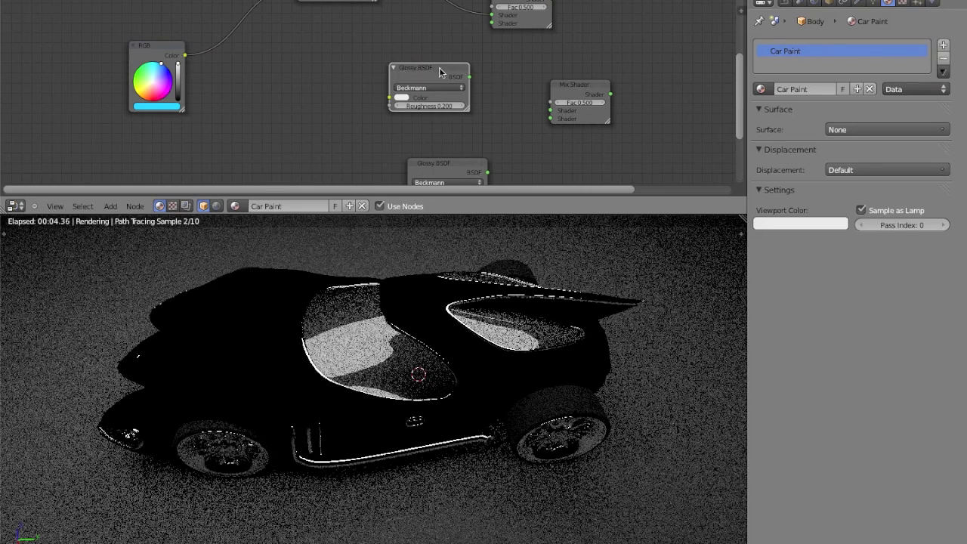
middle_drag(431, 66, 519, 54)
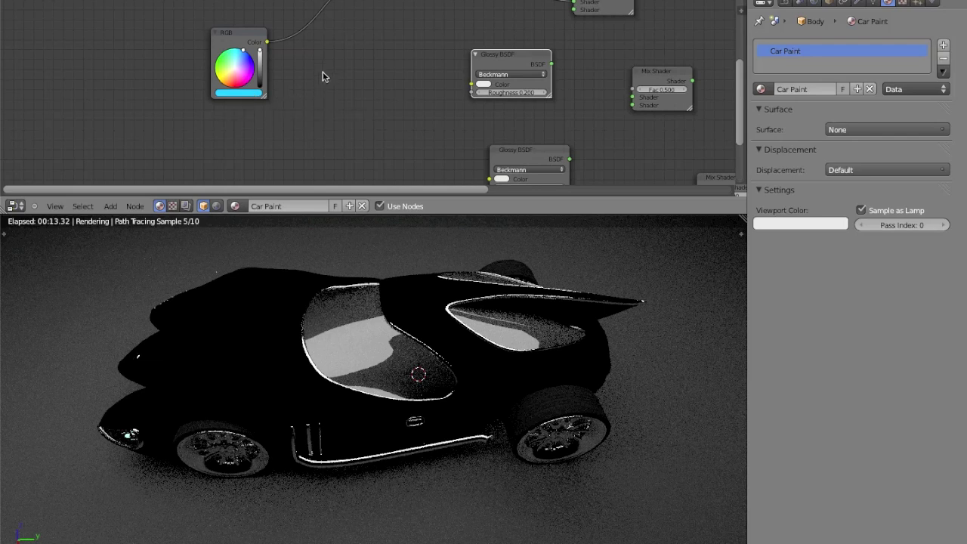
key(shift+a)
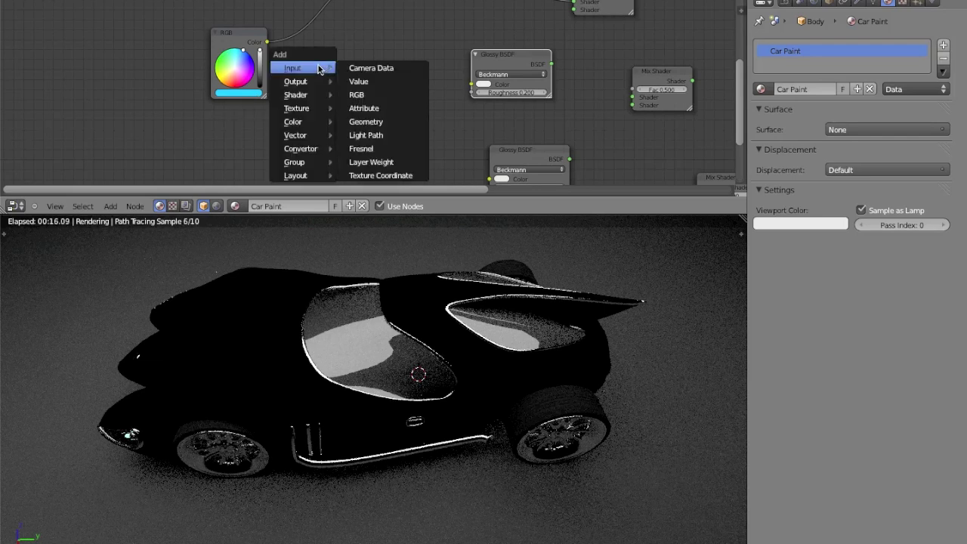
mouse_move(318, 124)
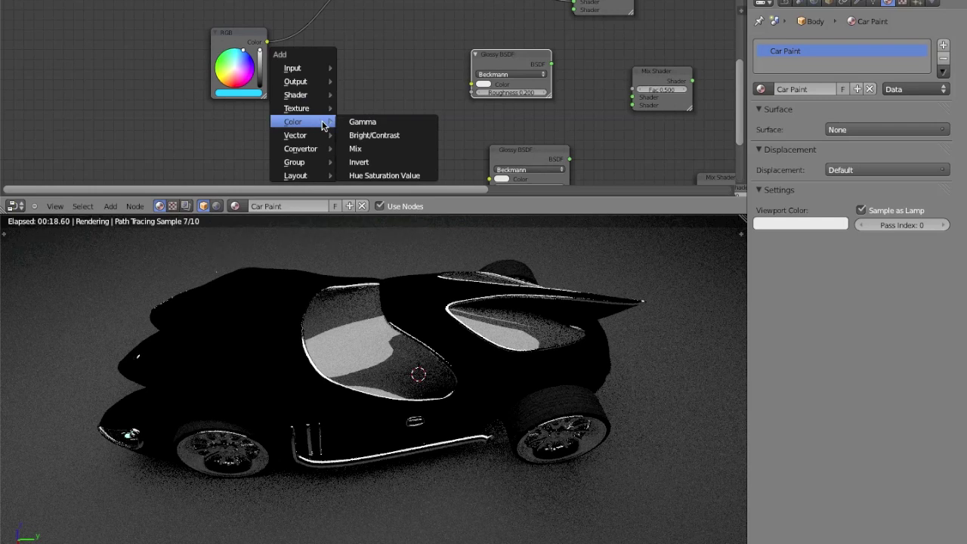
click(355, 148)
click(388, 128)
drag(388, 127, 371, 31)
middle_drag(372, 31, 359, 55)
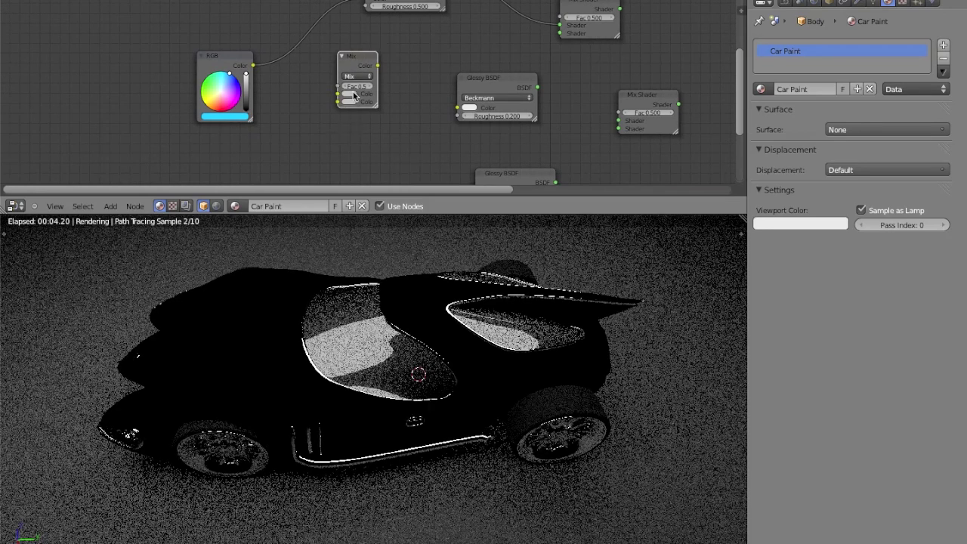
click(353, 92)
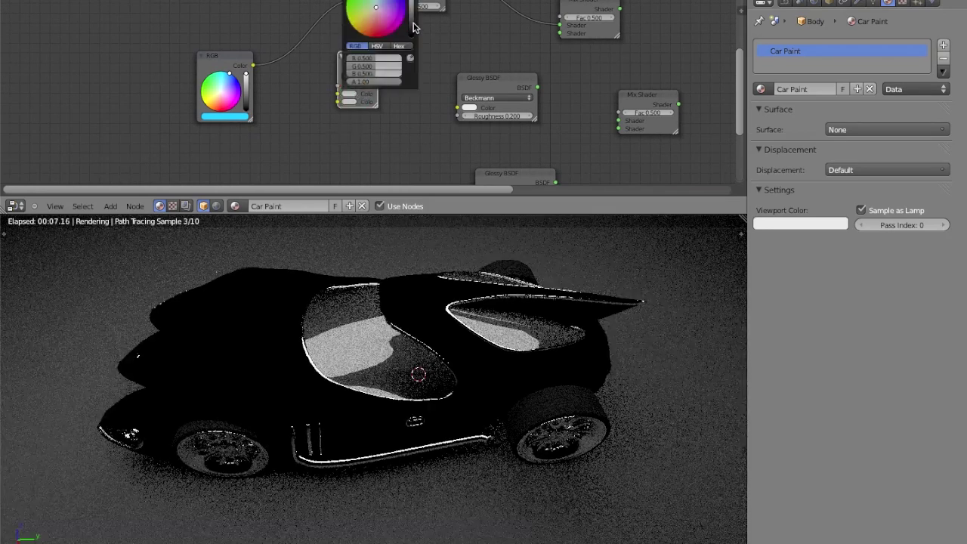
click(412, 31)
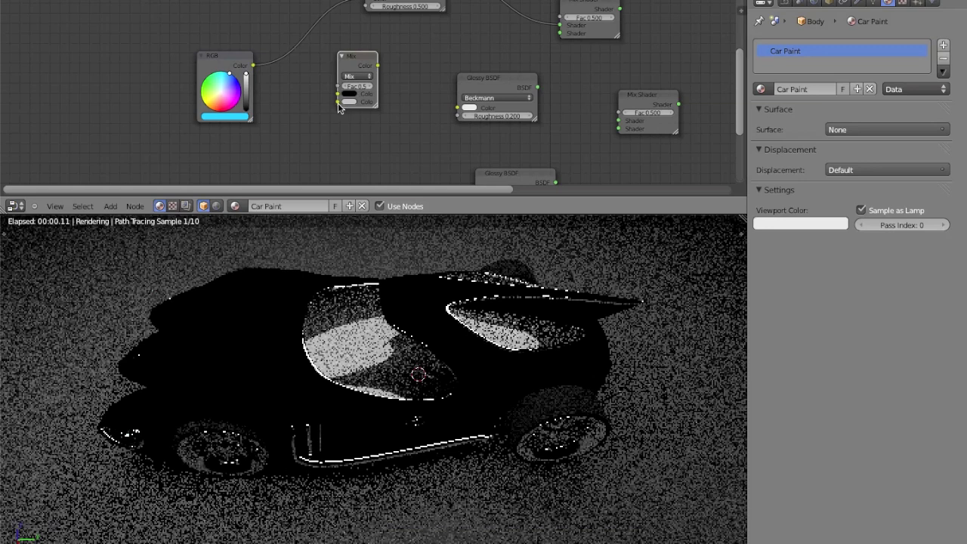
Connect the RGB colour to the Mix node's second colour, and the Mix output to the second Glossy BSDF's colour
drag(338, 101, 255, 66)
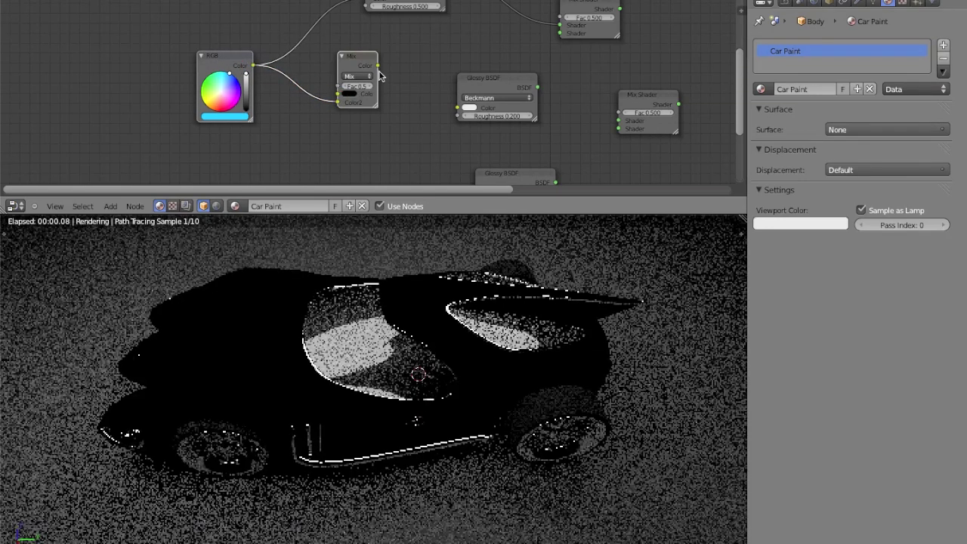
drag(378, 66, 458, 108)
Connect the second Glossy BSDF to the first Mix Shader's second shader input, and that Mix Shader to the Material Output surface
drag(537, 88, 560, 33)
drag(489, 76, 446, 54)
middle_drag(607, 33, 224, 69)
mouse_move(235, 44)
mouse_down()
mouse_move(280, 65)
mouse_move(545, 130)
mouse_up()
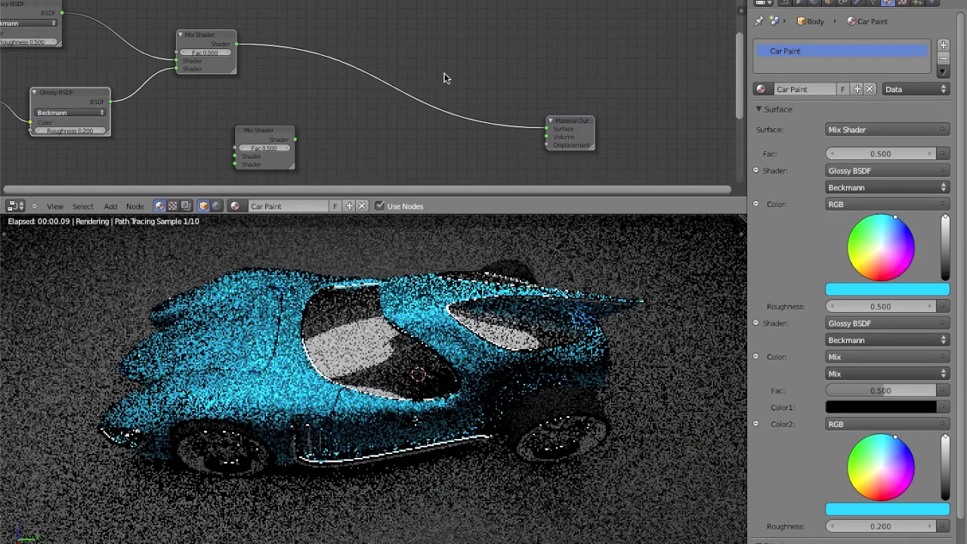
Rearrange the colour Mix node and the second Glossy BSDF node to tidy the layout between the RGB node and the Mix Shader
middle_drag(204, 77, 455, 62)
drag(320, 77, 340, 91)
drag(229, 73, 235, 84)
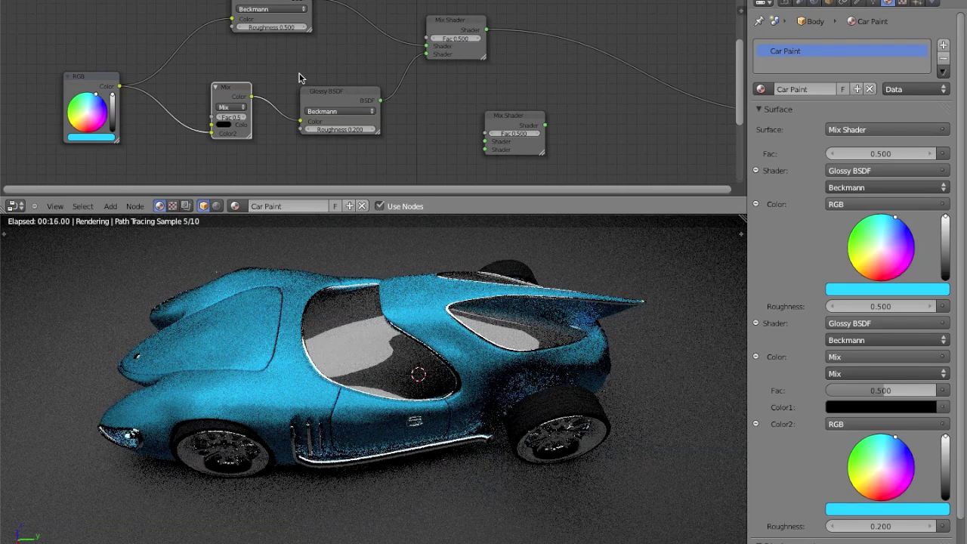
shift+scroll(306, 72, up, 3)
click(280, 37)
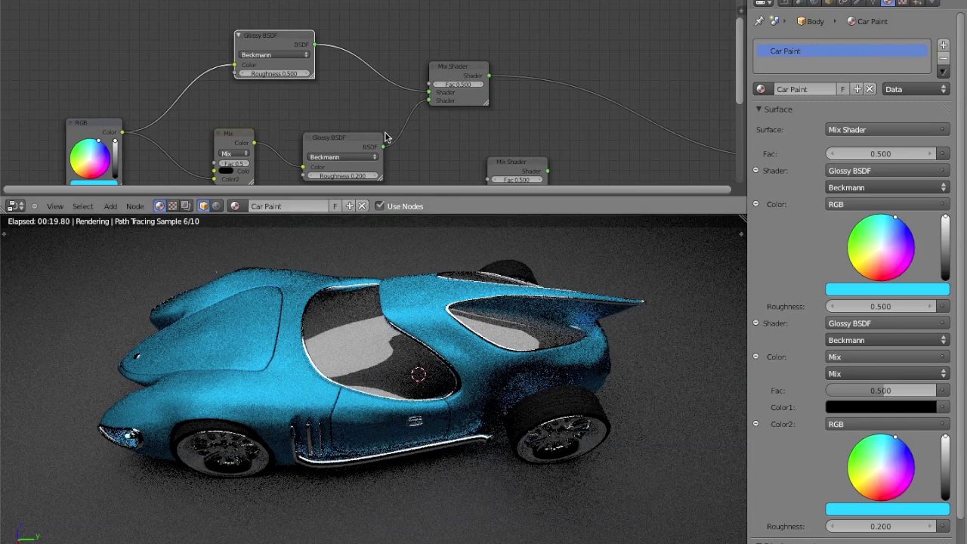
click(344, 141)
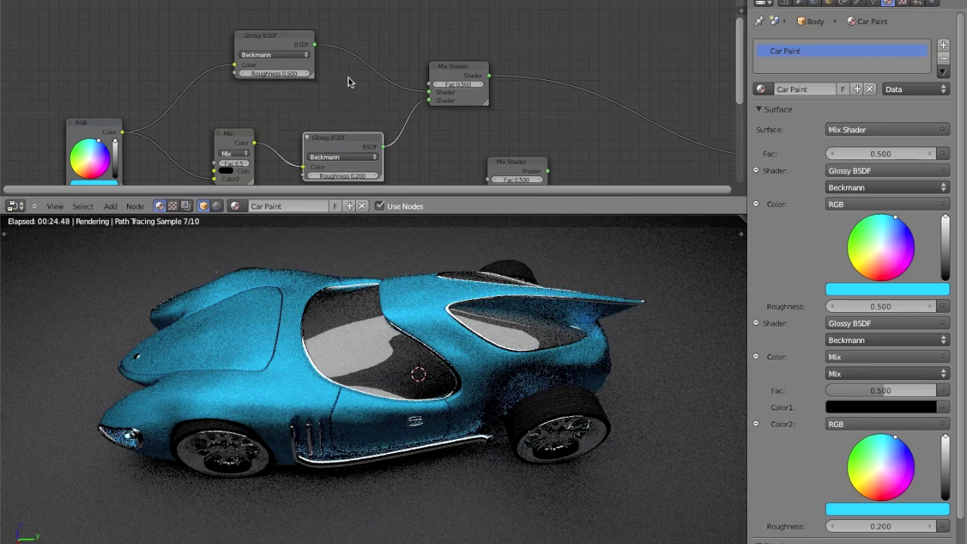
drag(358, 136, 381, 130)
drag(233, 133, 257, 130)
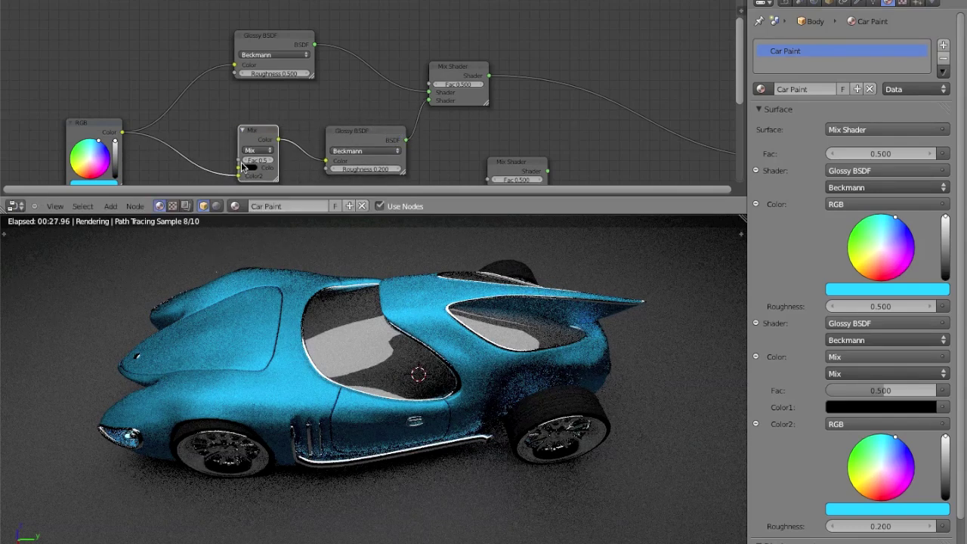
Add a Fresnel input node near the RGB and colour Mix nodes
middle_drag(239, 162, 337, 75)
middle_drag(297, 150, 256, 84)
key(shift+a)
mouse_move(249, 84)
mouse_move(235, 33)
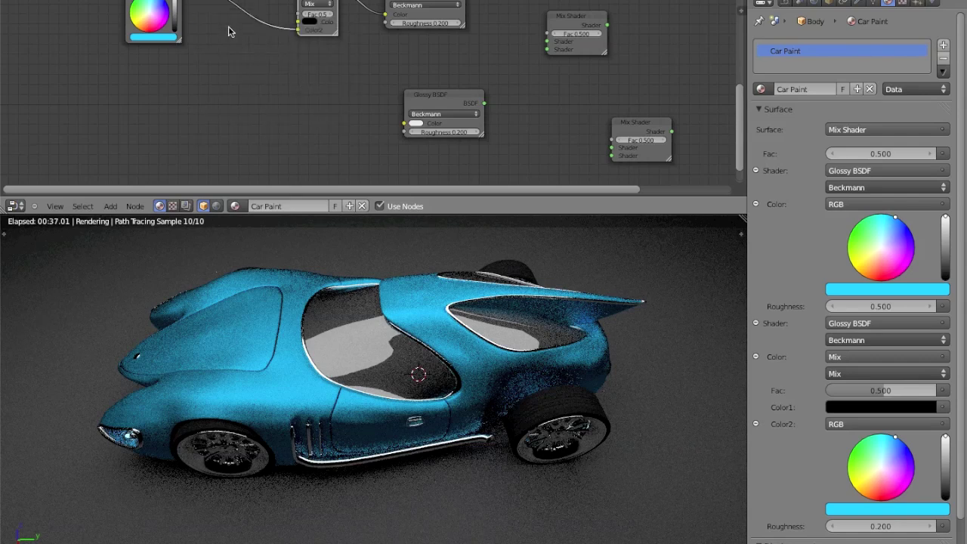
key(shift+a)
mouse_move(230, 6)
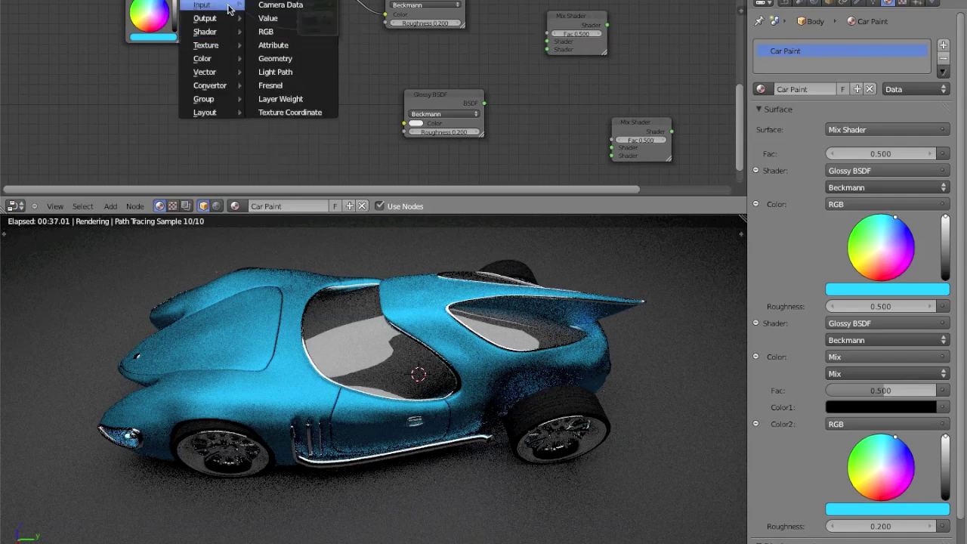
click(288, 82)
middle_drag(288, 83, 288, 141)
drag(315, 118, 249, 11)
Place the Fresnel node just above the colour Mix node and set its IOR to 2.000
middle_drag(249, 12, 257, 65)
drag(276, 84, 300, 65)
click(276, 59)
drag(301, 66, 333, 76)
click(329, 81)
text(2)
key(Return)
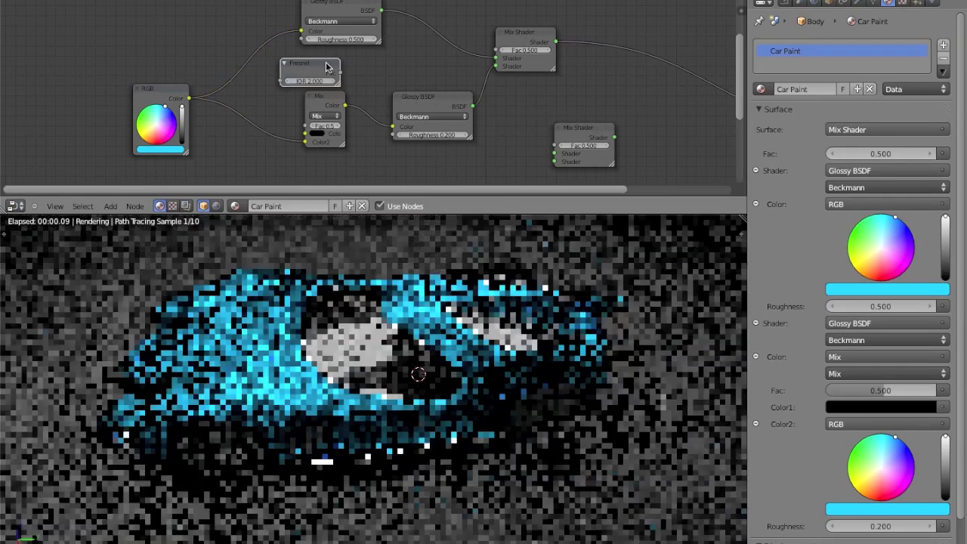
Connect the Fresnel output to the colour Mix node's Fac input, spacing out the RGB and Fresnel nodes
middle_drag(210, 101, 182, 67)
drag(140, 57, 46, 34)
drag(261, 36, 278, 92)
drag(244, 37, 218, 40)
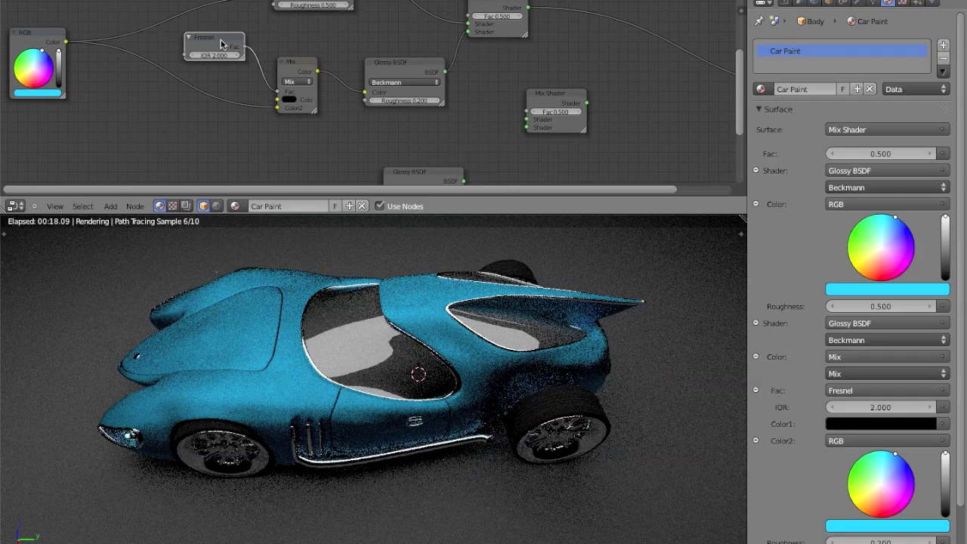
Nudge the second Glossy BSDF and the first Mix Shader to space out their connection
middle_drag(392, 79, 307, 122)
drag(308, 104, 297, 80)
middle_drag(547, 113, 448, 116)
middle_drag(308, 54, 453, 115)
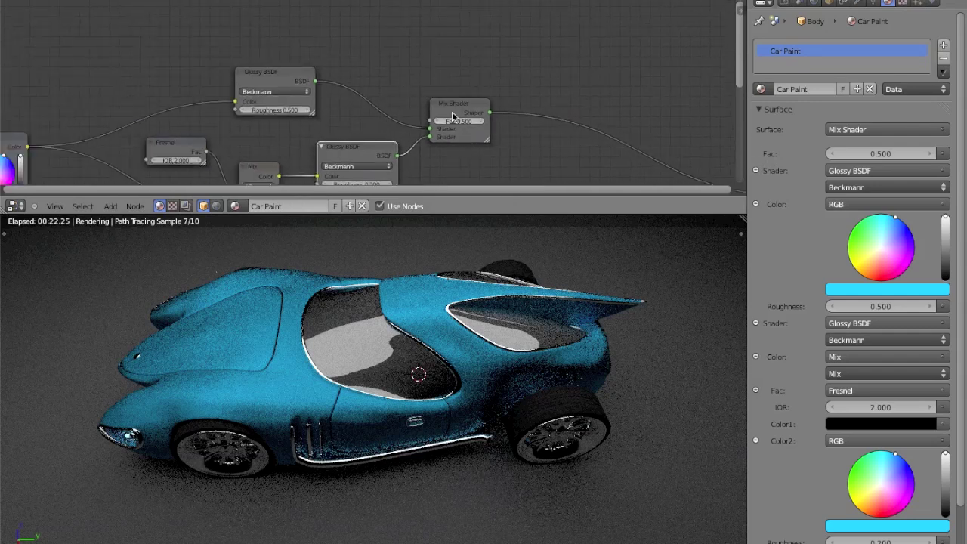
drag(461, 111, 469, 111)
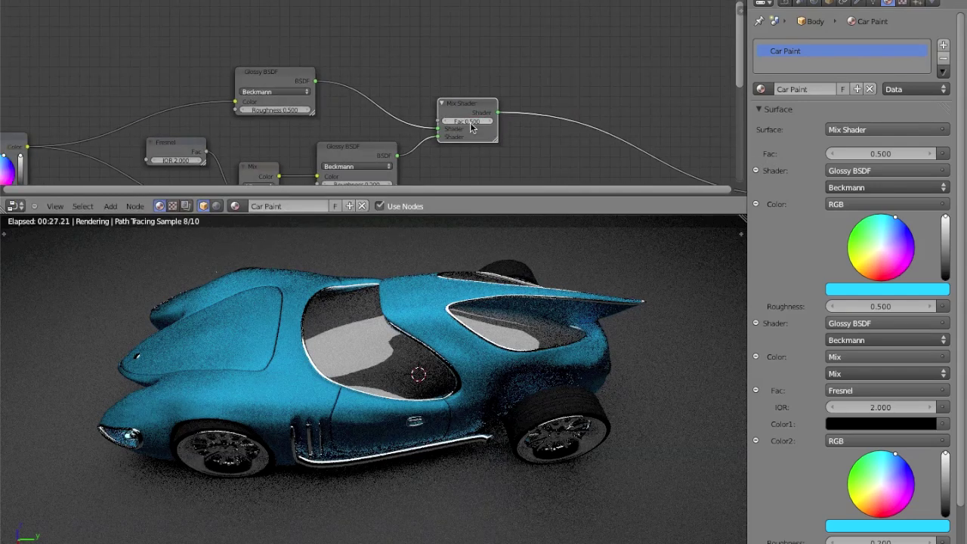
Add a Geometry node above the first Glossy BSDF and connect its True Normal output to the first Mix Shader's Fac input
middle_drag(429, 71, 400, 108)
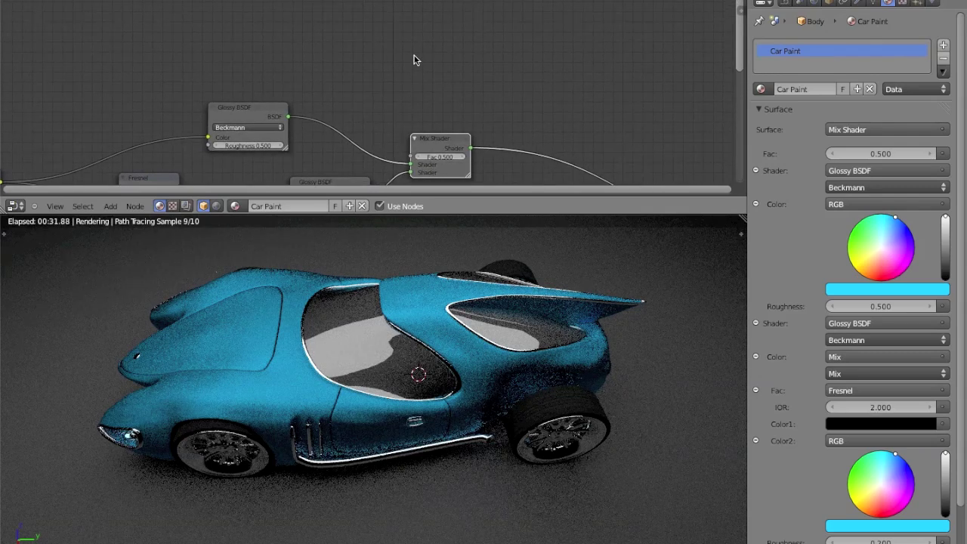
key(shift+a)
click(452, 113)
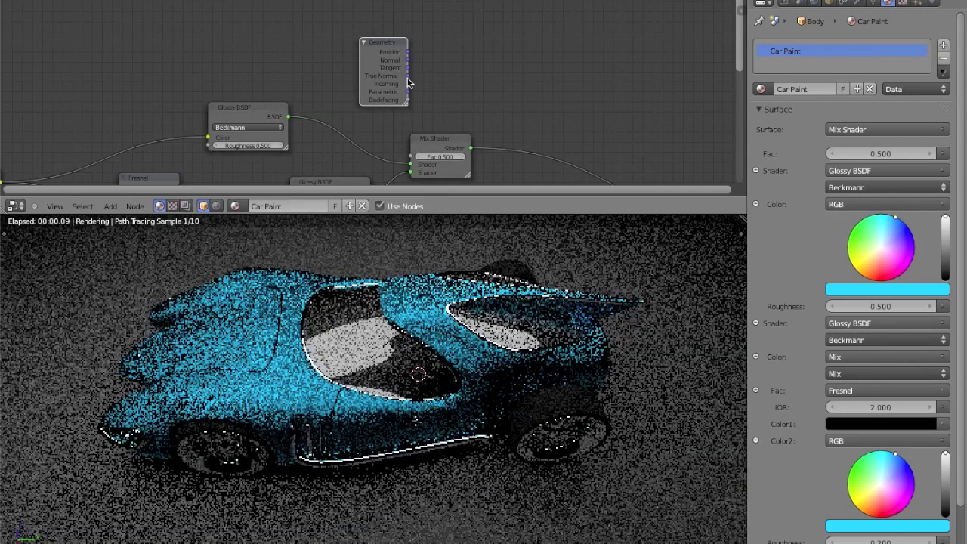
drag(408, 76, 410, 156)
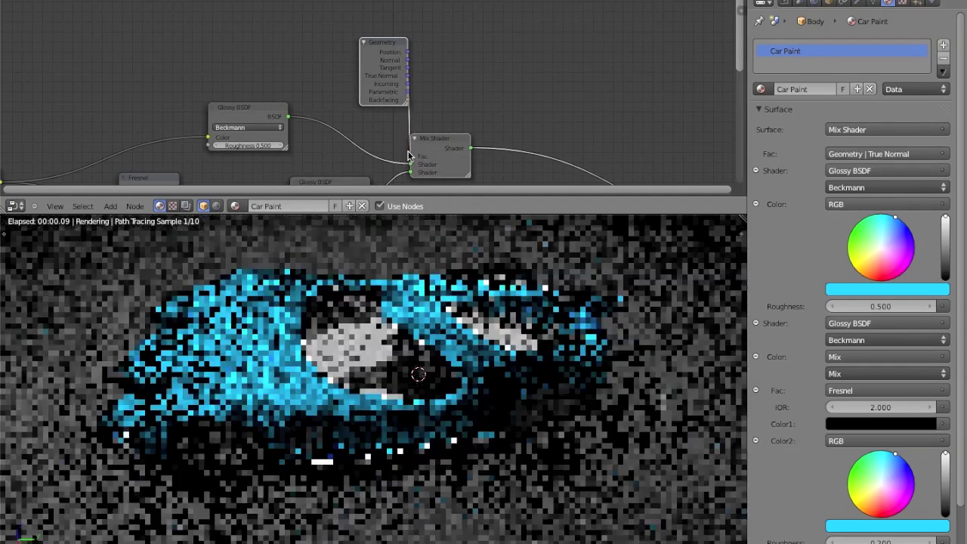
drag(368, 40, 290, 24)
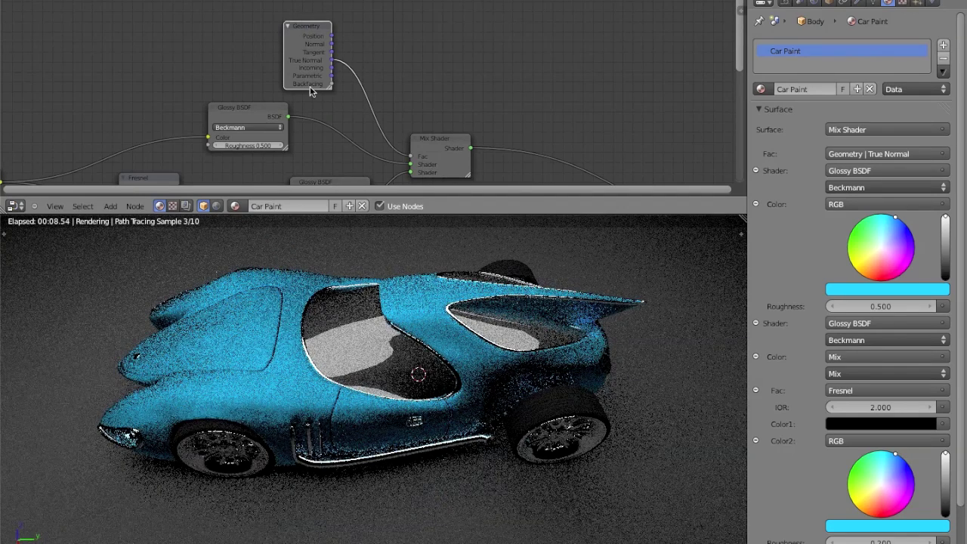
Move the unconnected third Glossy BSDF node farther away from the Mix Shader nodes
middle_drag(358, 109, 335, 36)
scroll(332, 44, down, 1)
middle_drag(329, 101, 366, 65)
scroll(331, 71, up, 2)
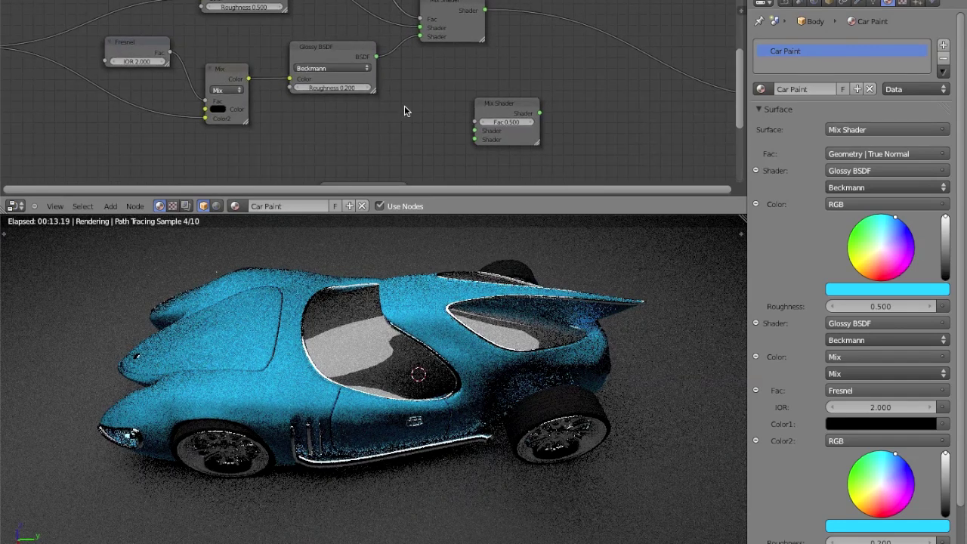
mouse_move(400, 98)
middle_down()
mouse_move(415, 63)
mouse_move(478, 36)
middle_up()
middle_drag(386, 60, 457, 47)
middle_drag(426, 104, 433, 148)
middle_drag(355, 106, 326, 54)
drag(524, 89, 470, 89)
Add a second colour Mix node and place it ahead of the third Glossy BSDF
middle_drag(451, 81, 544, 143)
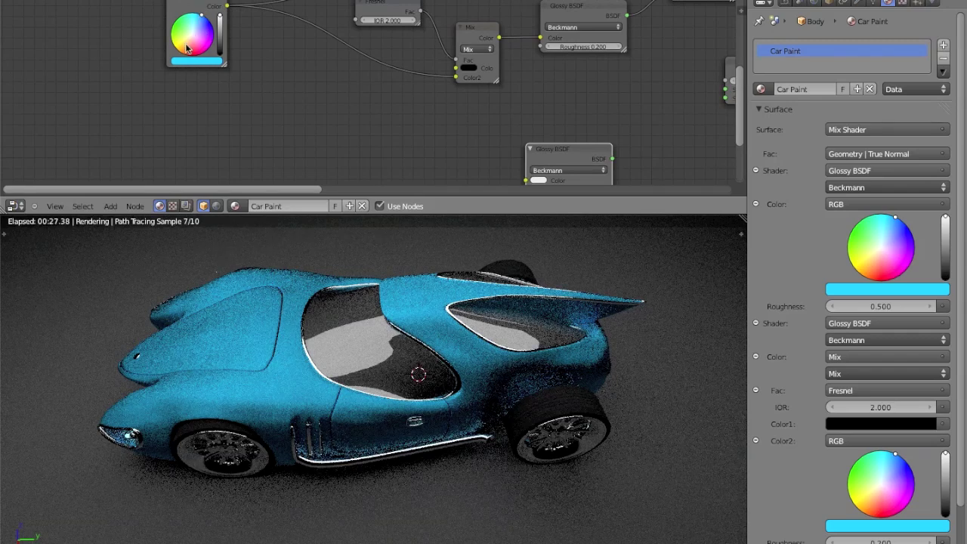
middle_drag(324, 86, 282, 46)
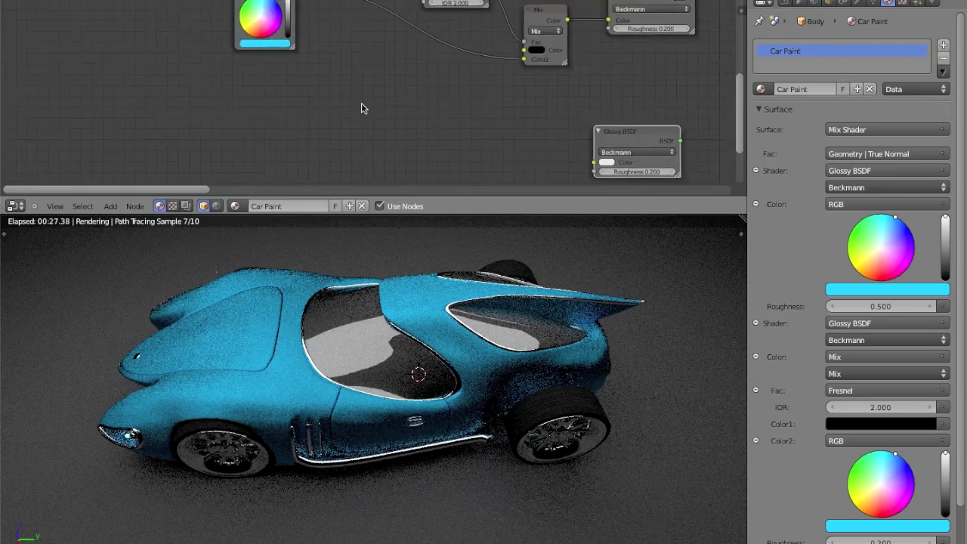
key(shift+a)
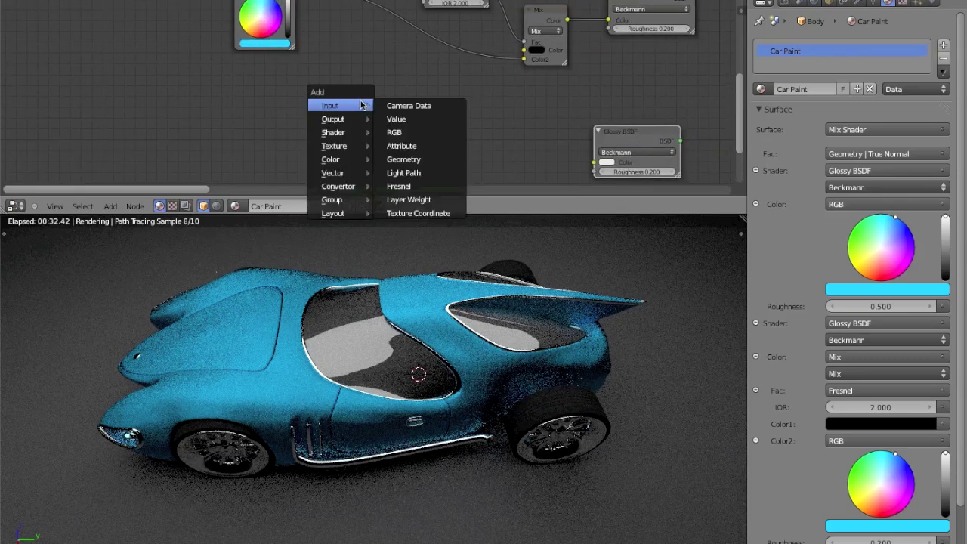
mouse_move(350, 159)
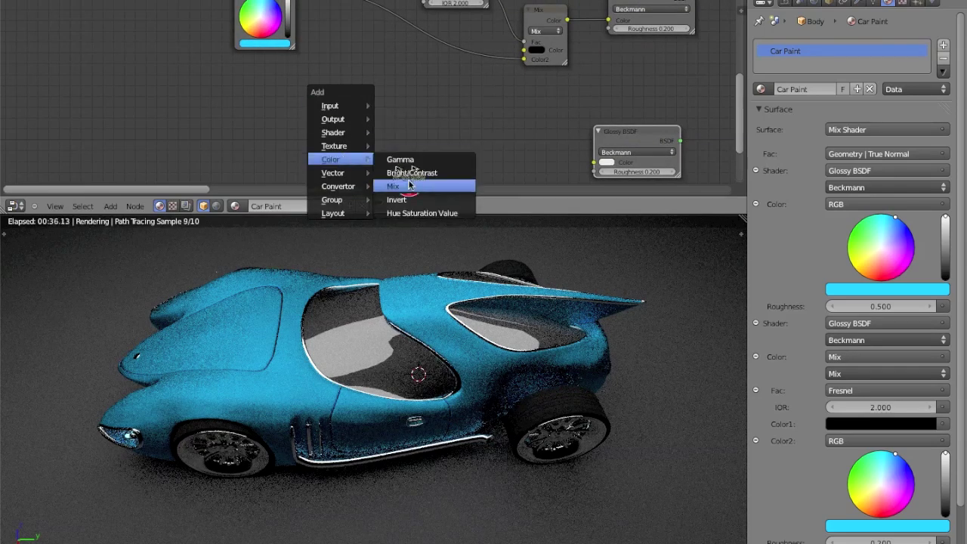
click(404, 185)
drag(426, 124, 470, 108)
middle_drag(372, 48, 372, 76)
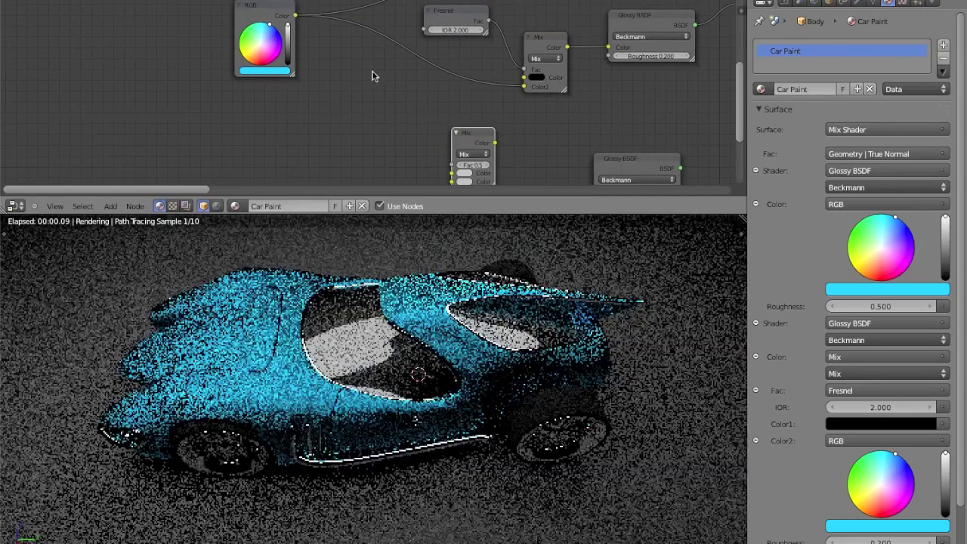
Connect the RGB colour to the new Mix node's Color1 and the Mix output to the third Glossy BSDF's colour
middle_drag(299, 24, 252, 12)
drag(249, 4, 405, 162)
middle_drag(447, 130, 400, 88)
drag(401, 89, 498, 136)
Connect the third Glossy BSDF output to the second Mix Shader's second shader input
middle_drag(534, 90, 193, 121)
drag(244, 143, 358, 85)
middle_drag(43, 162, 429, 102)
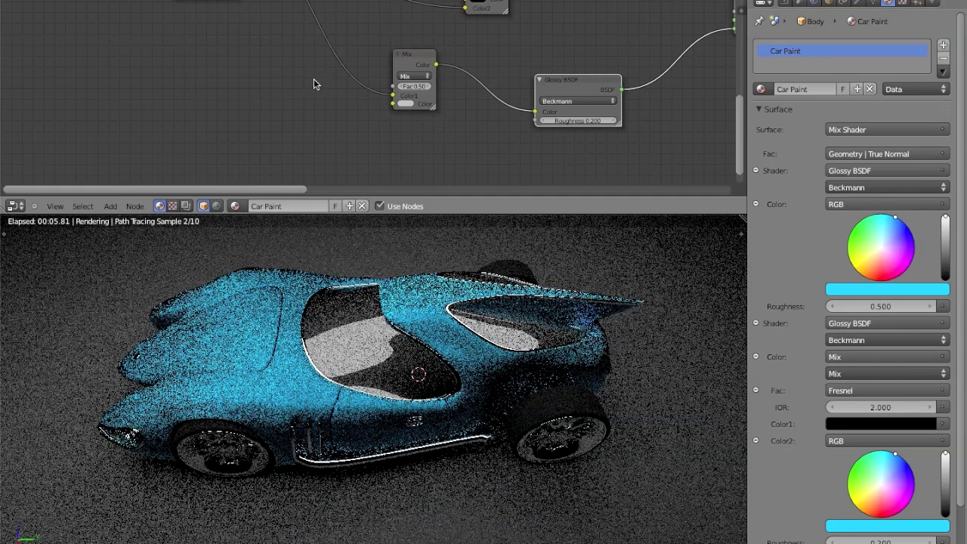
Add a Hue Saturation Value node ahead of the second colour Mix node
key(shift+a)
mouse_move(234, 86)
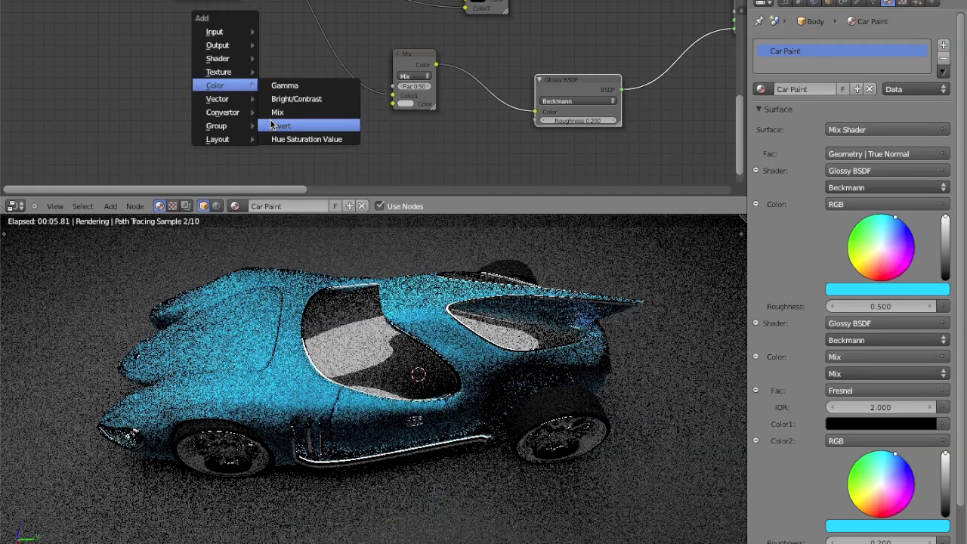
click(302, 139)
click(304, 100)
middle_drag(302, 94, 319, 152)
Move the RGB node farther from the other nodes and connect its colour to the Hue Saturation Value node's Color input
middle_drag(254, 27, 257, 70)
drag(229, 38, 177, 35)
scroll(216, 80, down, 5)
middle_drag(258, 105, 226, 53)
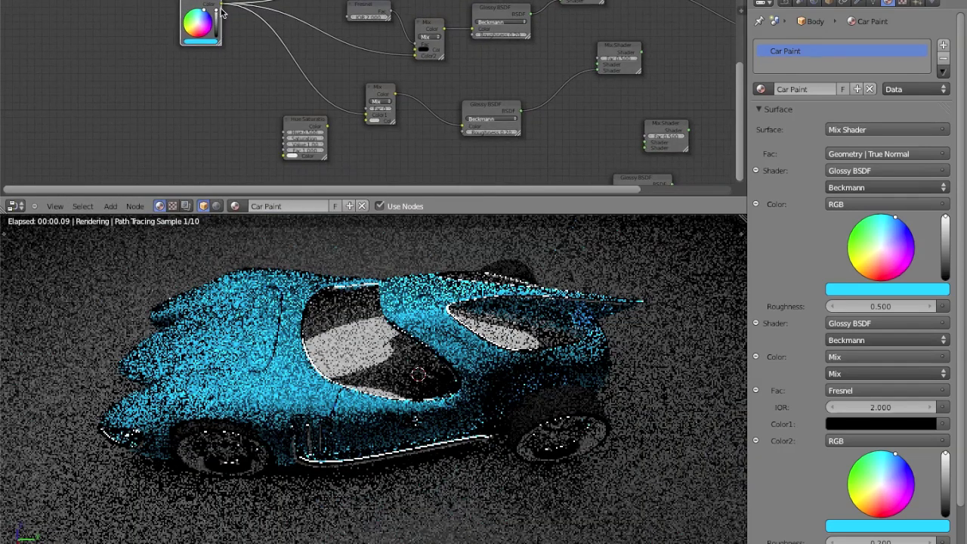
drag(220, 4, 284, 158)
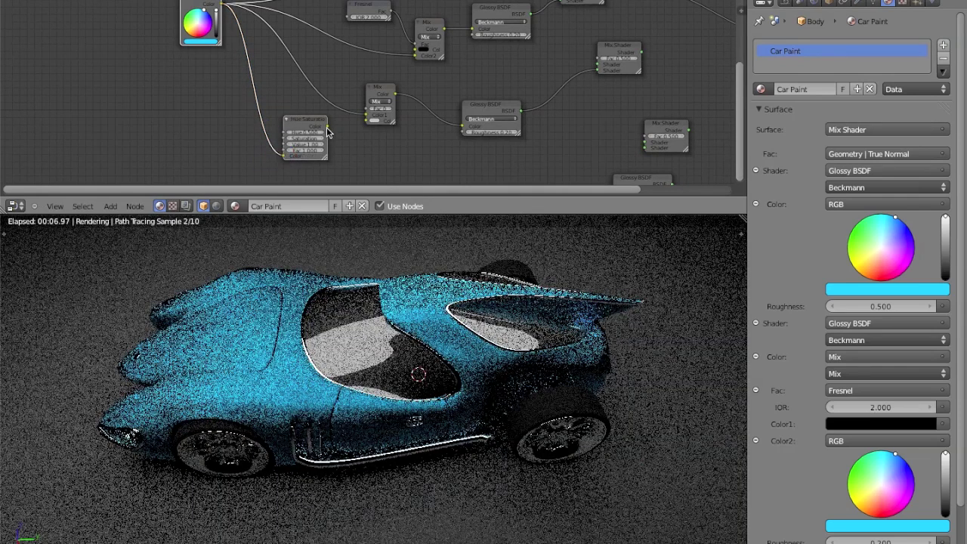
Connect the Hue Saturation Value output to the second colour Mix node's Color2 input
scroll(326, 127, up, 6)
middle_drag(306, 129, 330, 28)
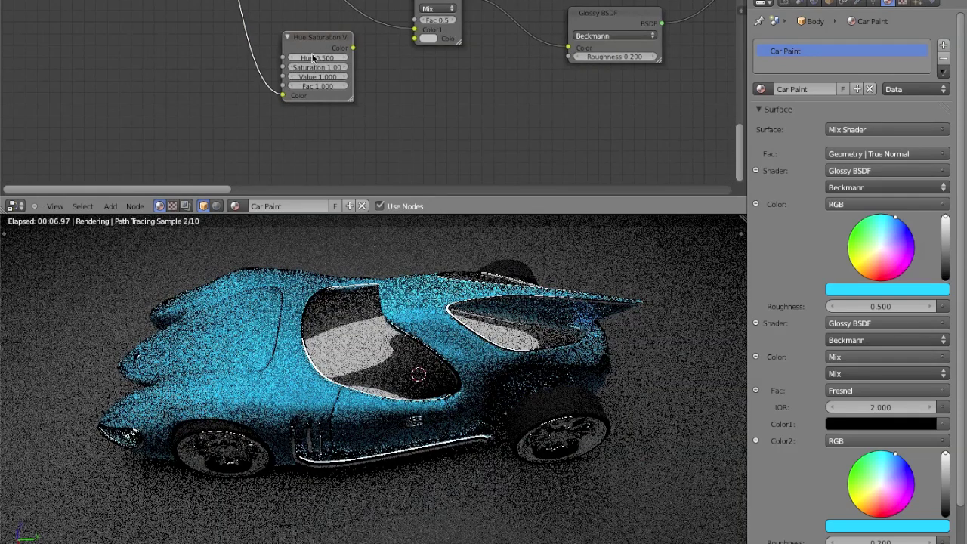
click(313, 44)
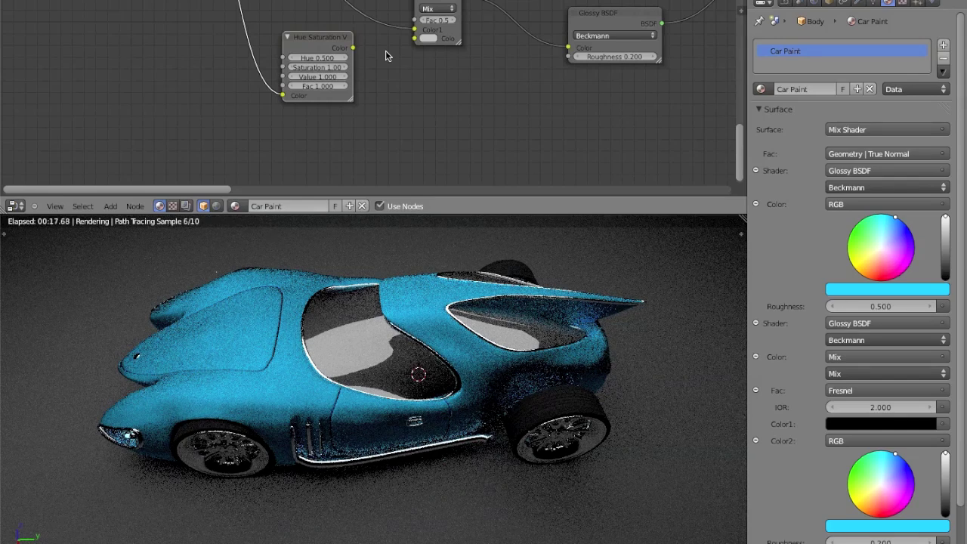
middle_drag(386, 56, 354, 101)
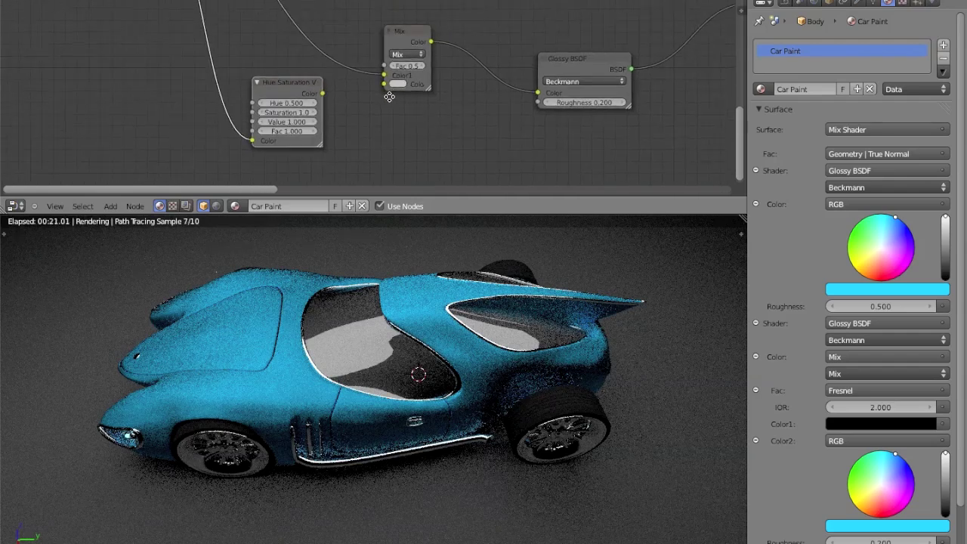
click(322, 95)
drag(322, 94, 385, 84)
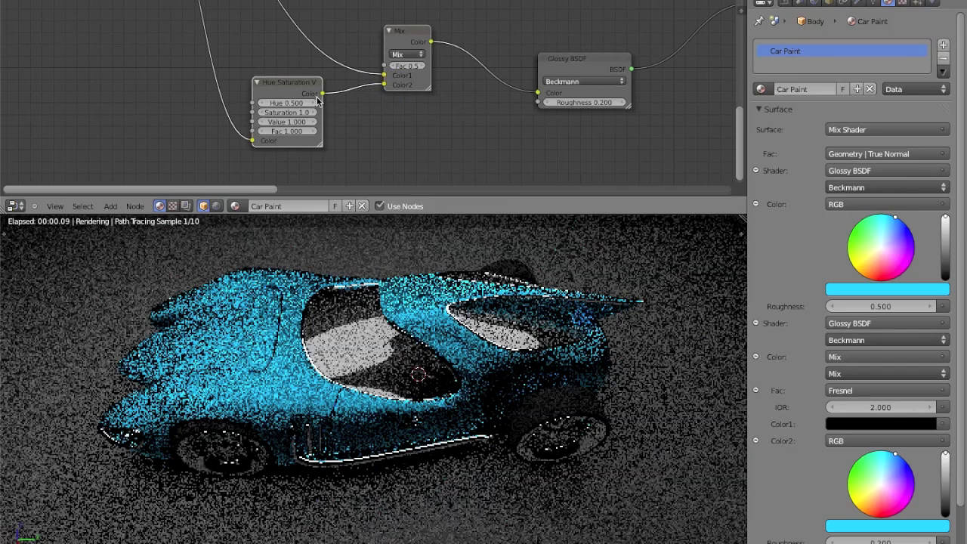
Set the Hue Saturation Value node's hue to 0.600
scroll(304, 106, up, 2)
scroll(302, 106, up, 3)
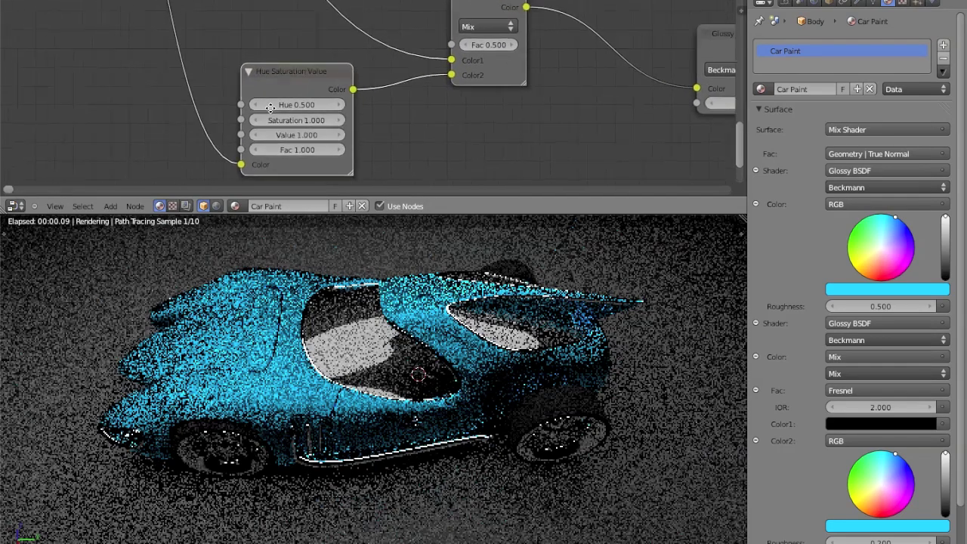
middle_drag(298, 108, 314, 90)
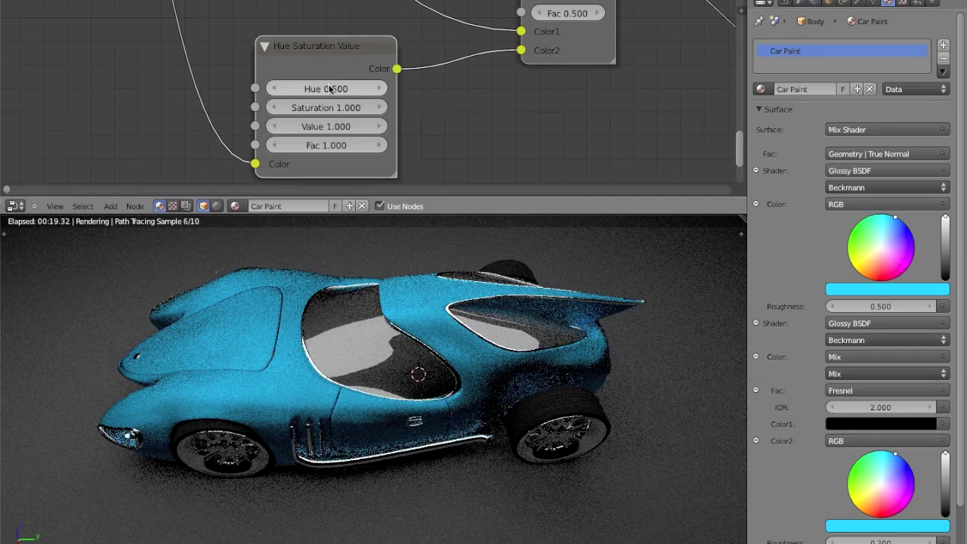
click(328, 88)
key(End)
key(BackSpace)
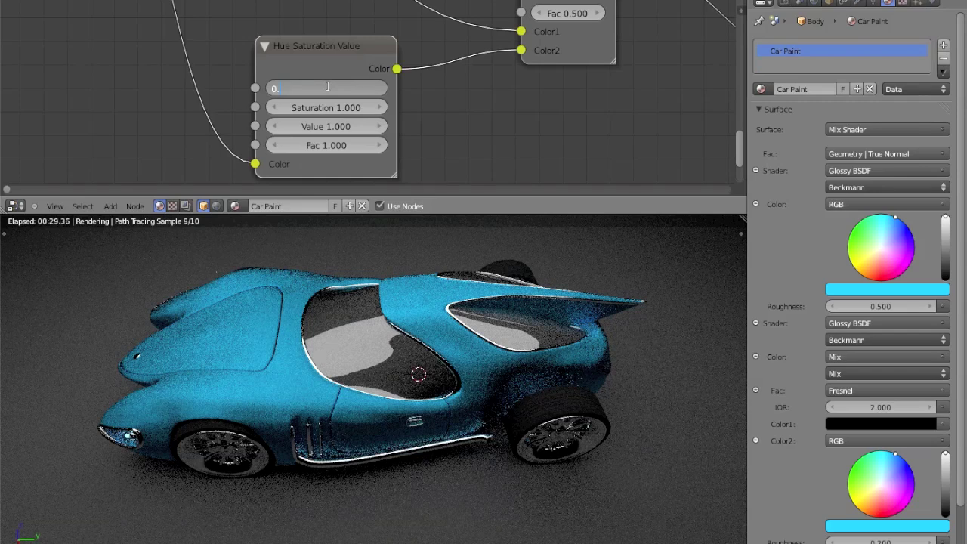
key(Return)
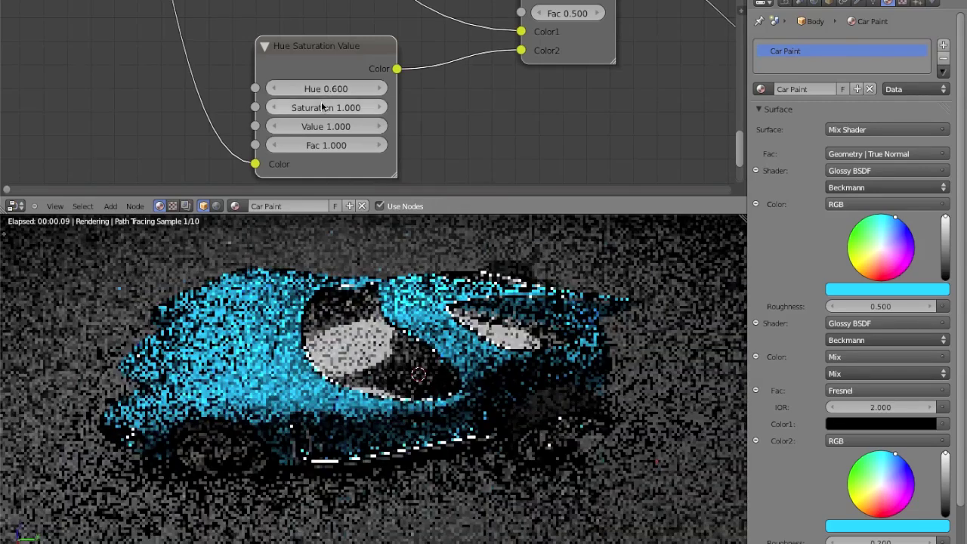
Set the Hue Saturation Value node's saturation to 0.900 and its value to 1.250
click(319, 107)
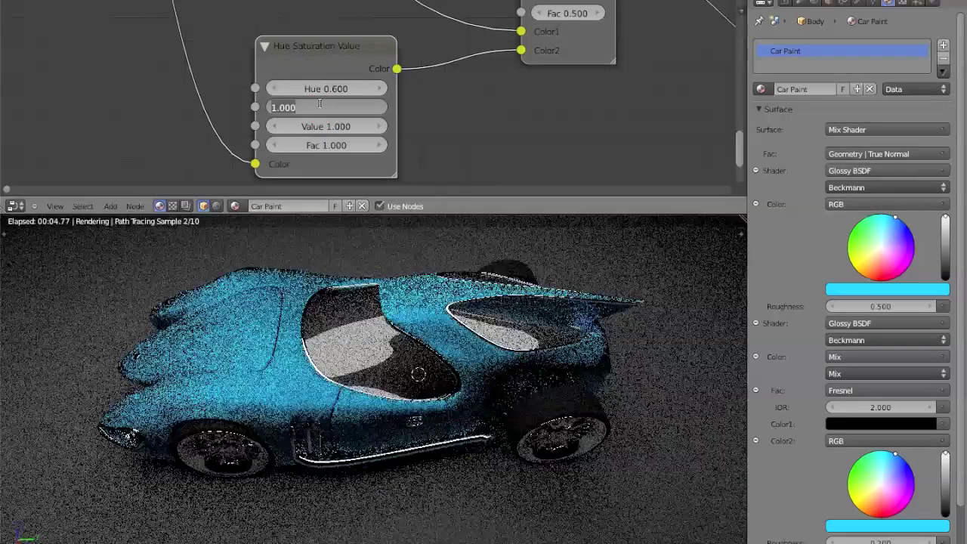
text(0.9)
key(Return)
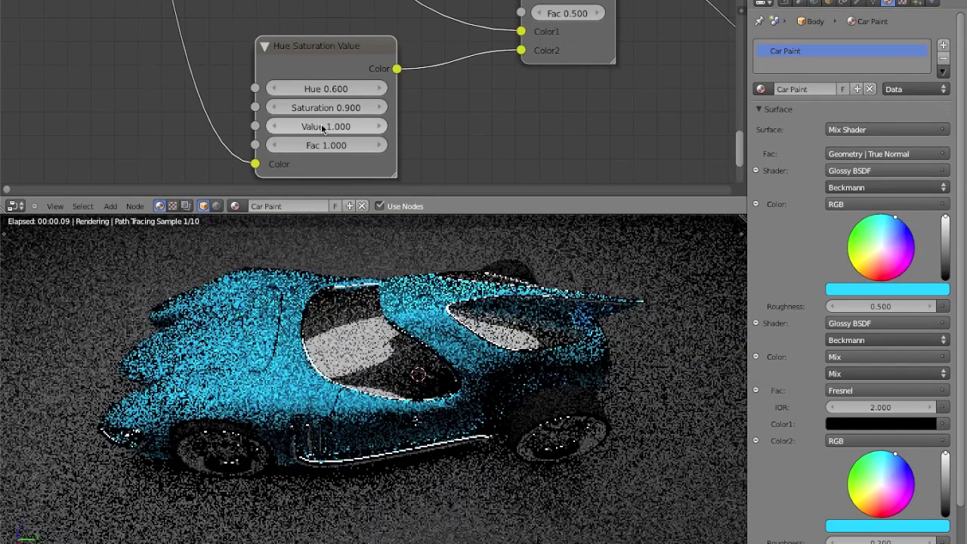
click(319, 126)
text(1.25)
key(Return)
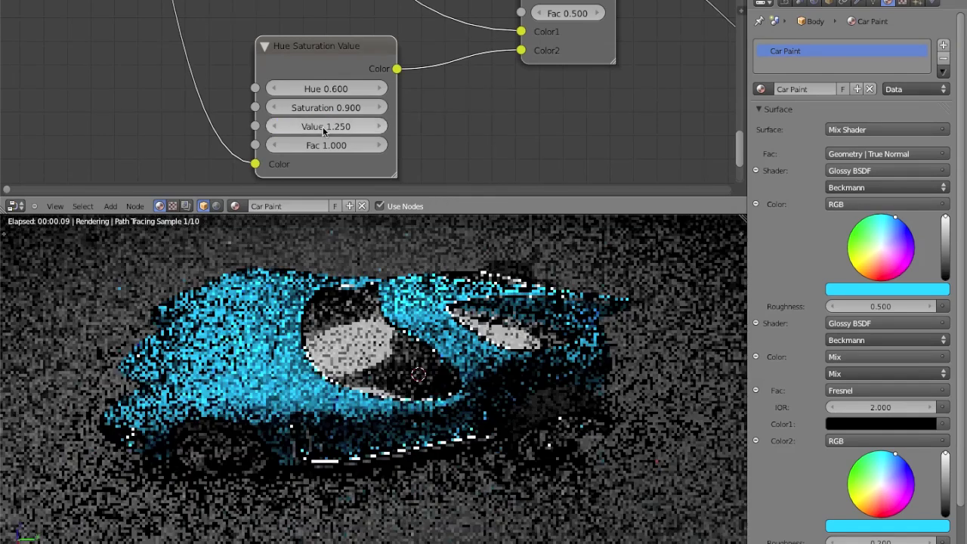
Set the roughness of the Glossy BSDF fed by the Fresnel-driven Mix node to 0.000
scroll(538, 25, down, 1)
scroll(538, 25, down, 3)
middle_drag(504, 34, 261, 83)
scroll(262, 85, down, 4)
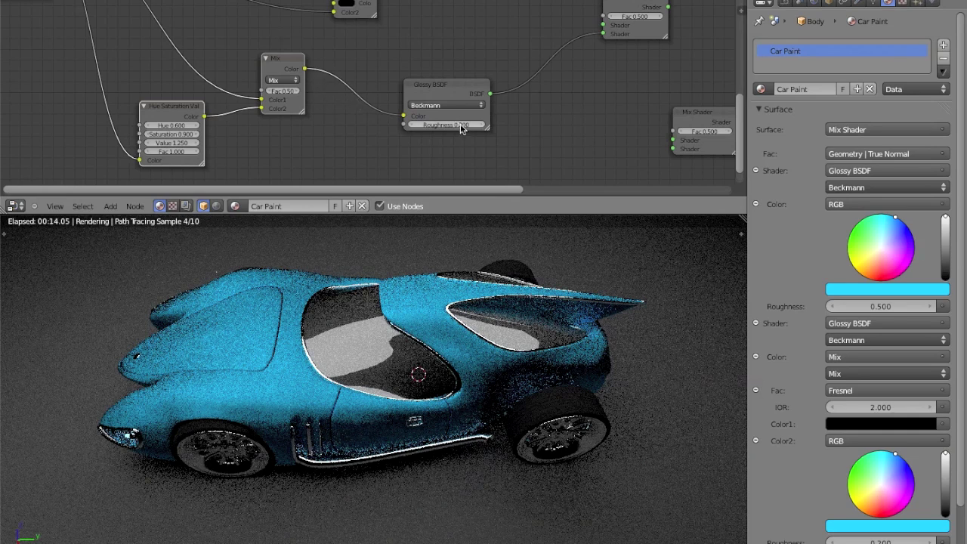
middle_drag(464, 128, 310, 115)
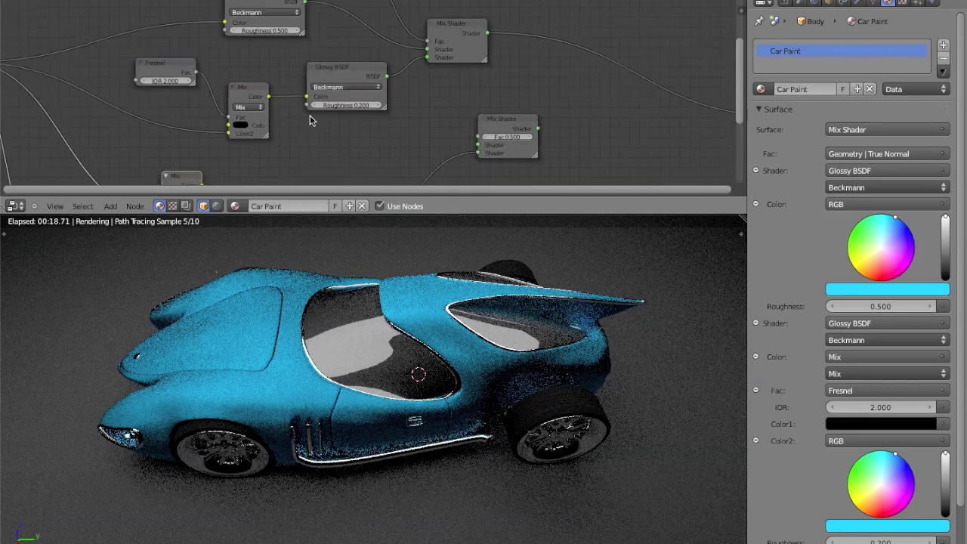
scroll(319, 102, up, 5)
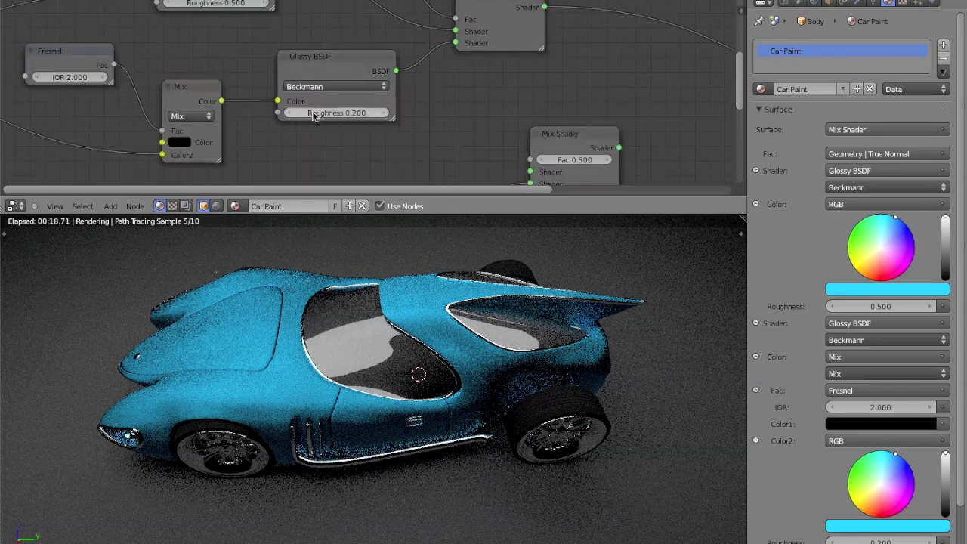
click(292, 113)
click(292, 113)
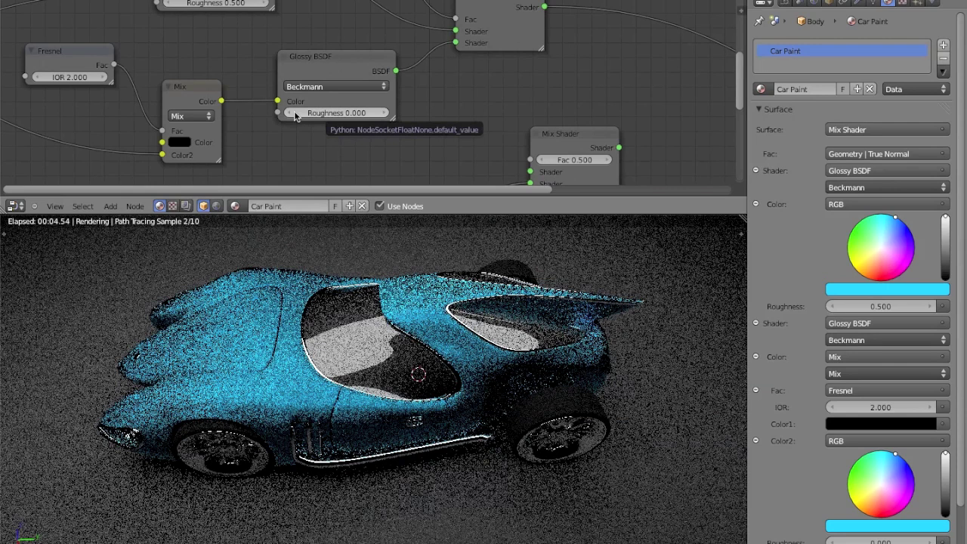
Reposition the second Mix Shader and route the first Mix Shader's output through it into the Material Output's Surface
scroll(369, 98, down, 6)
middle_drag(423, 121, 275, 99)
drag(328, 97, 352, 96)
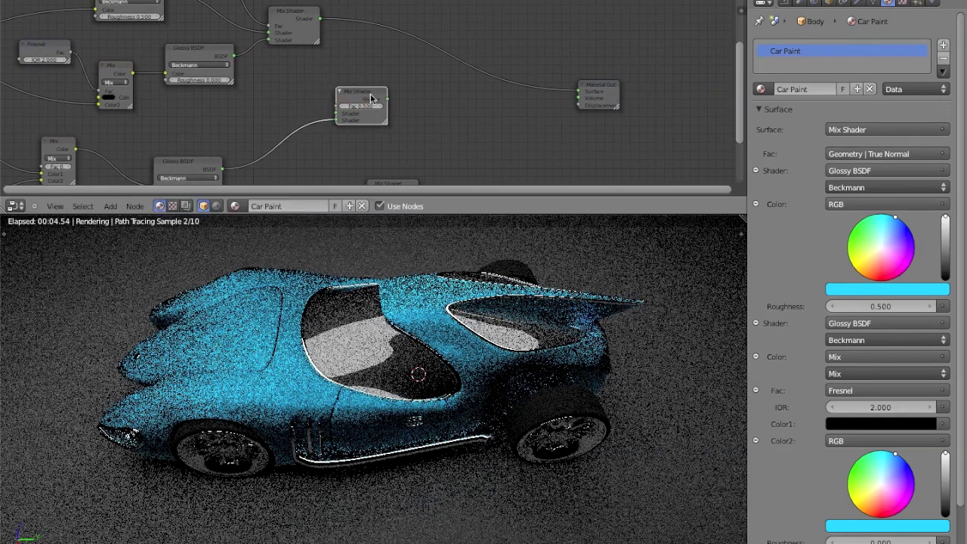
drag(320, 18, 451, 51)
middle_drag(449, 50, 459, 56)
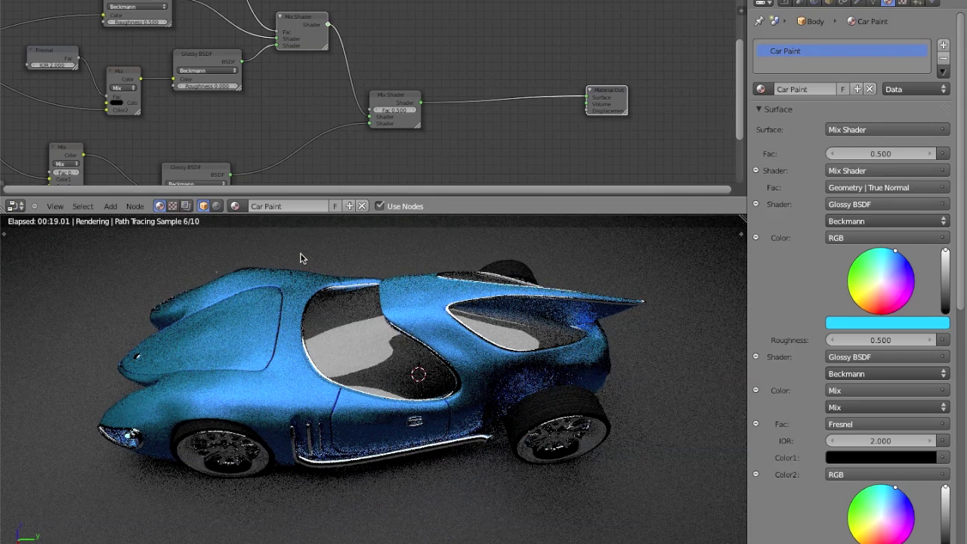
Reposition the unconnected third Mix Shader and Glossy BSDF, and set that Glossy BSDF's roughness to 0.000 and colour to white
mouse_move(304, 255)
middle_down()
mouse_move(337, 251)
mouse_move(382, 376)
middle_up()
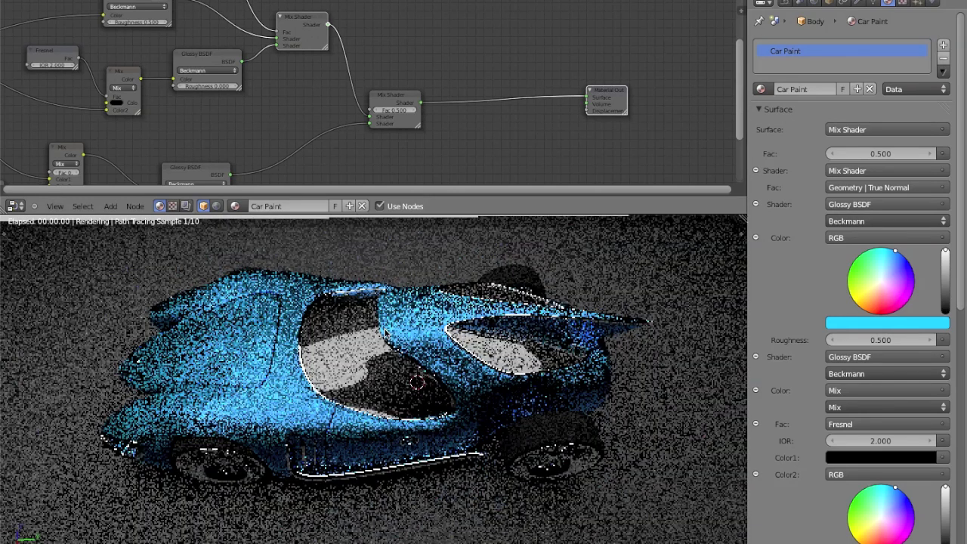
scroll(404, 101, down, 3)
middle_drag(411, 126, 391, 16)
scroll(376, 53, up, 4)
drag(375, 56, 486, 22)
mouse_move(486, 23)
middle_down()
mouse_move(423, 101)
mouse_move(476, 14)
middle_up()
click(337, 110)
drag(337, 110, 352, 38)
click(325, 82)
scroll(324, 83, up, 2)
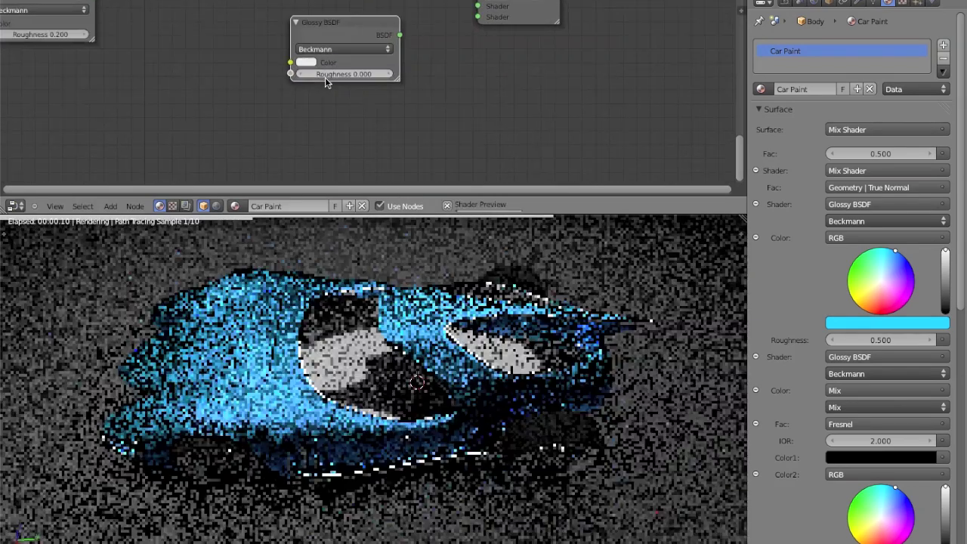
click(305, 63)
click(390, 77)
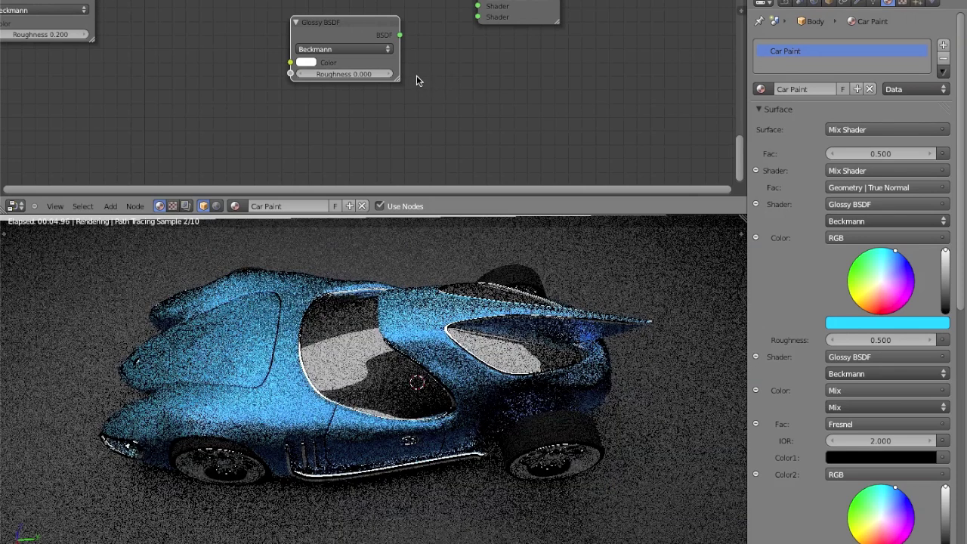
Connect the white Glossy BSDF to the third Mix Shader's second Shader input and place that Mix Shader beside the Material Output
middle_drag(425, 78, 363, 133)
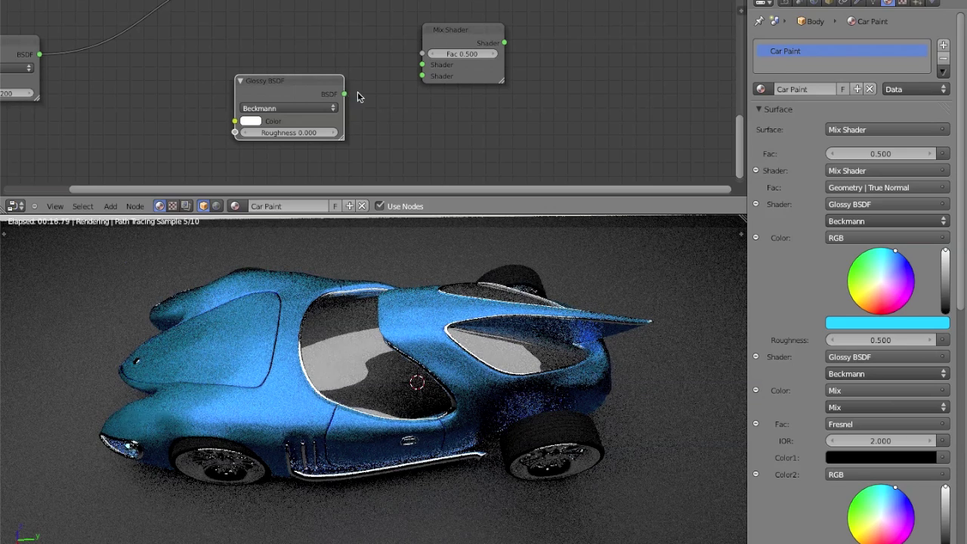
middle_drag(361, 98, 286, 111)
drag(263, 106, 341, 88)
middle_drag(361, 65, 325, 121)
drag(346, 96, 353, 25)
middle_drag(356, 26, 354, 69)
drag(355, 64, 388, 59)
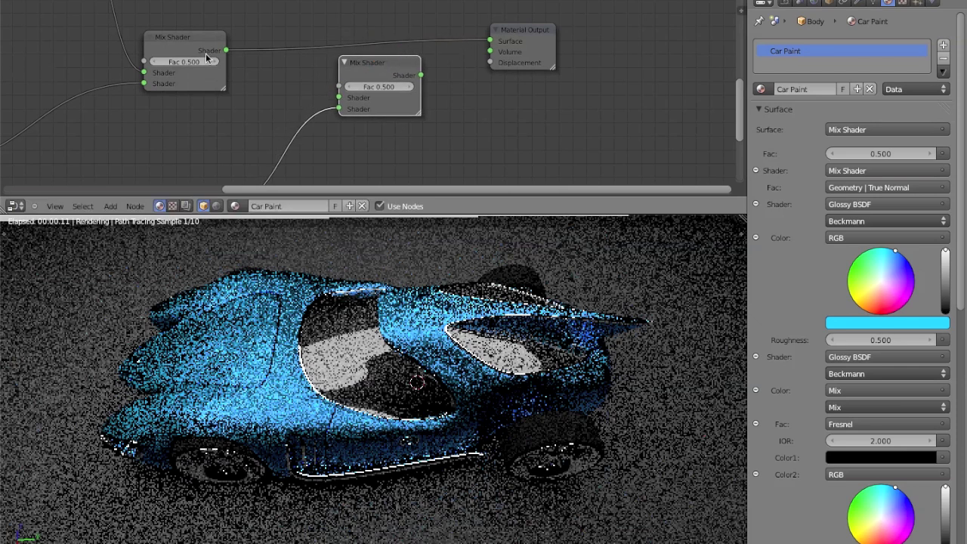
Route the second Mix Shader through the third into the Material Output's Surface and remove the stray Volume link
drag(226, 50, 339, 98)
drag(421, 75, 491, 41)
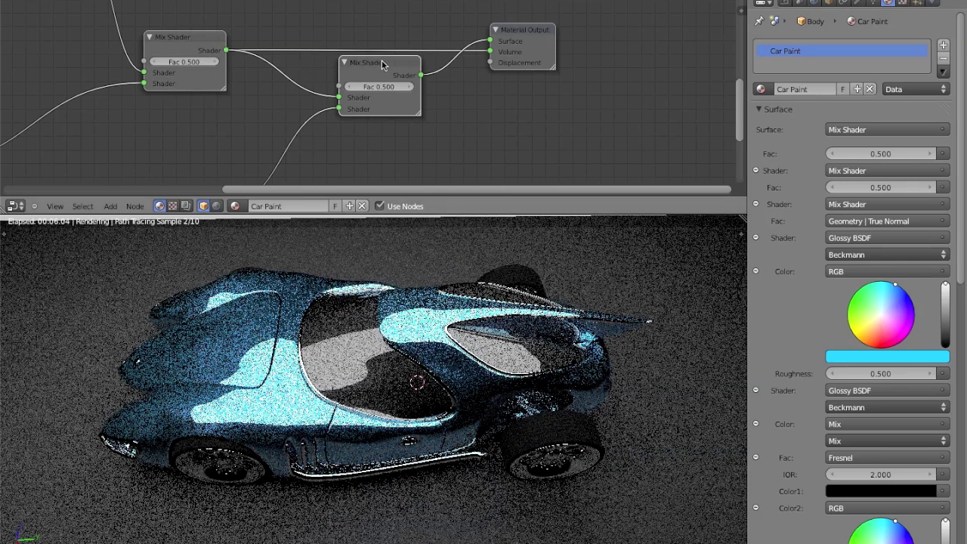
drag(491, 51, 345, 11)
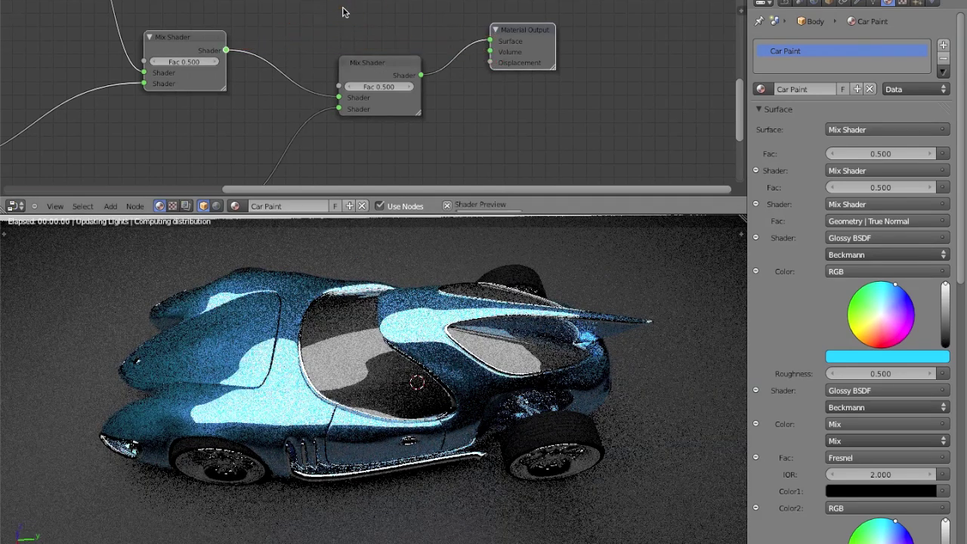
Add a Layer Weight node and place it above the last two Mix Shaders
scroll(341, 26, down, 3)
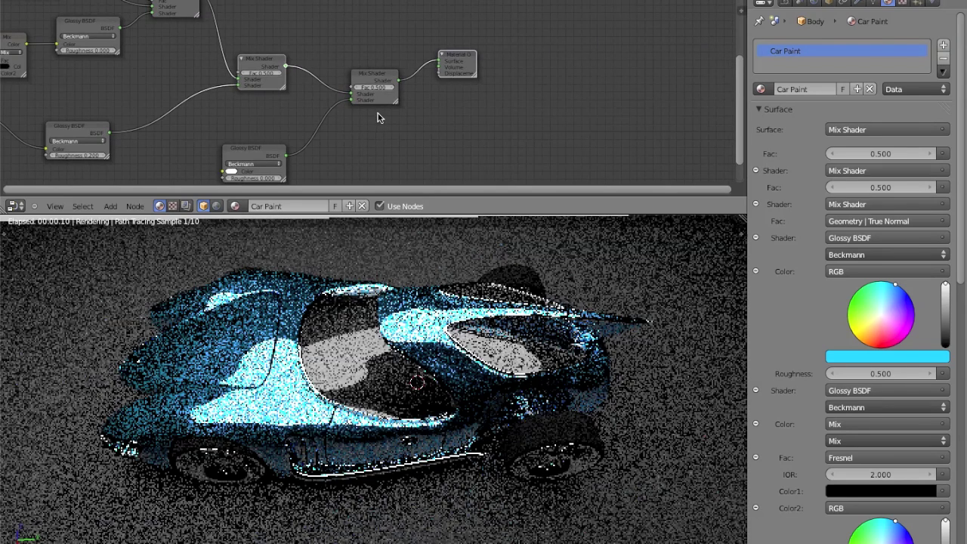
middle_drag(343, 78, 398, 74)
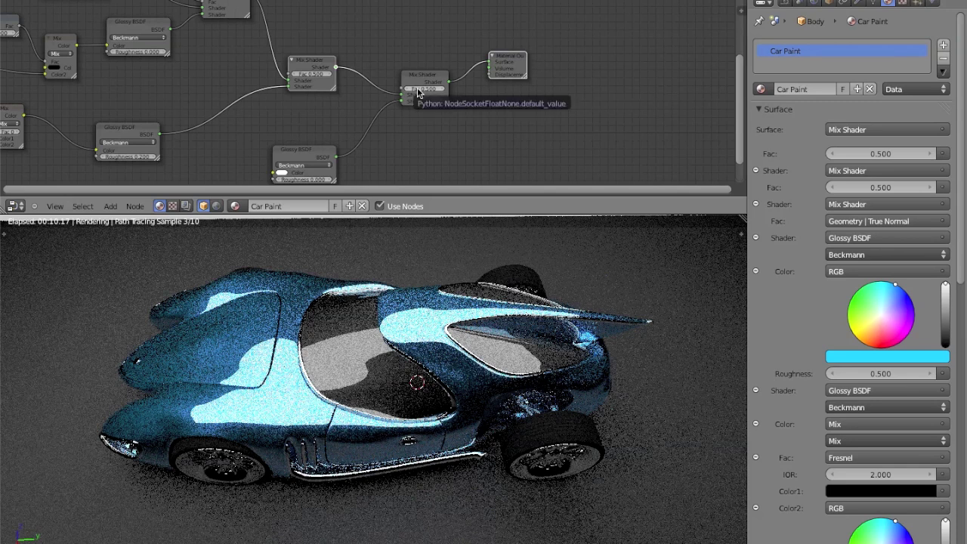
middle_drag(403, 15, 389, 81)
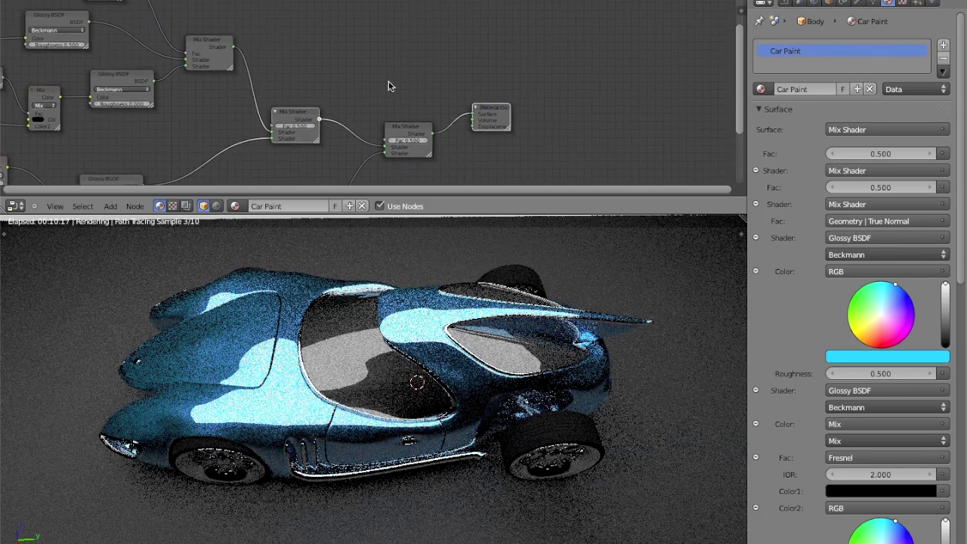
key(shift+a)
mouse_move(392, 66)
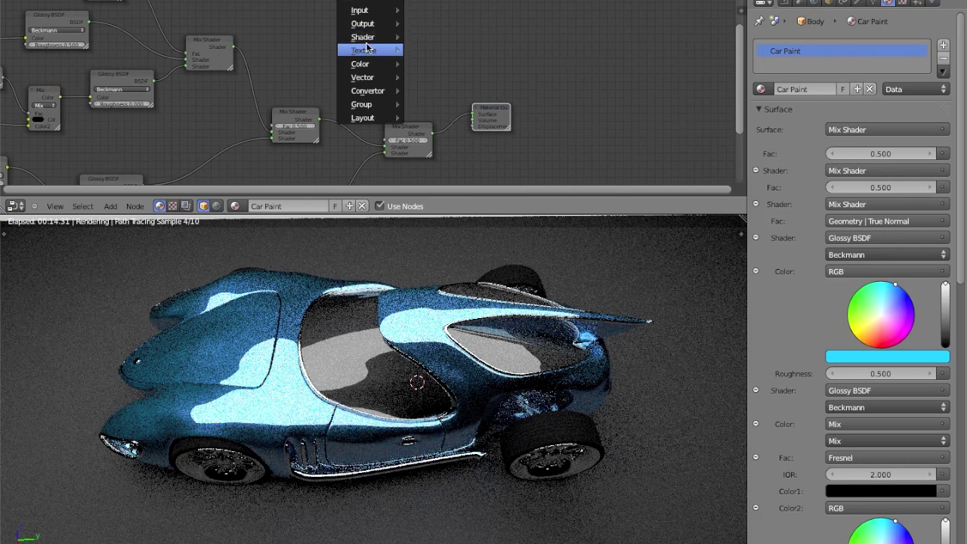
mouse_move(371, 13)
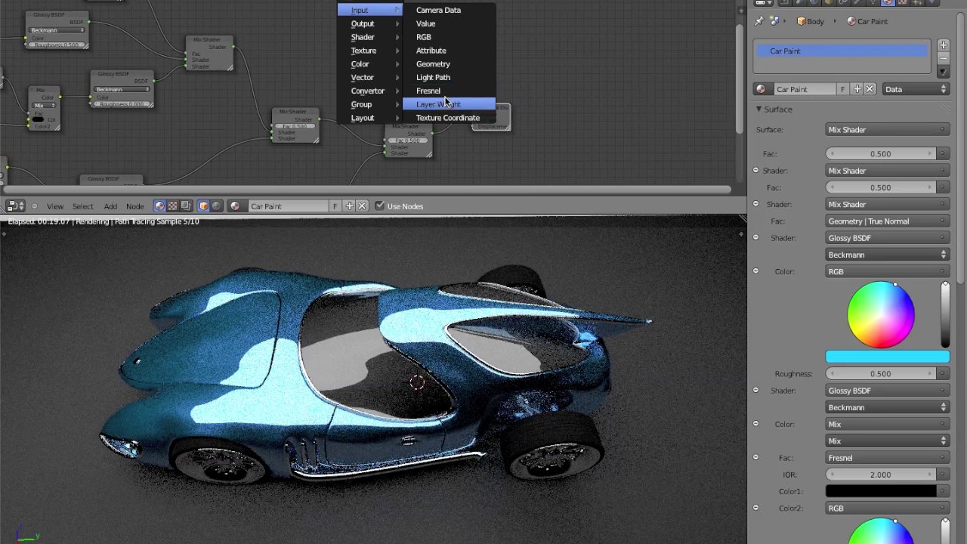
click(444, 102)
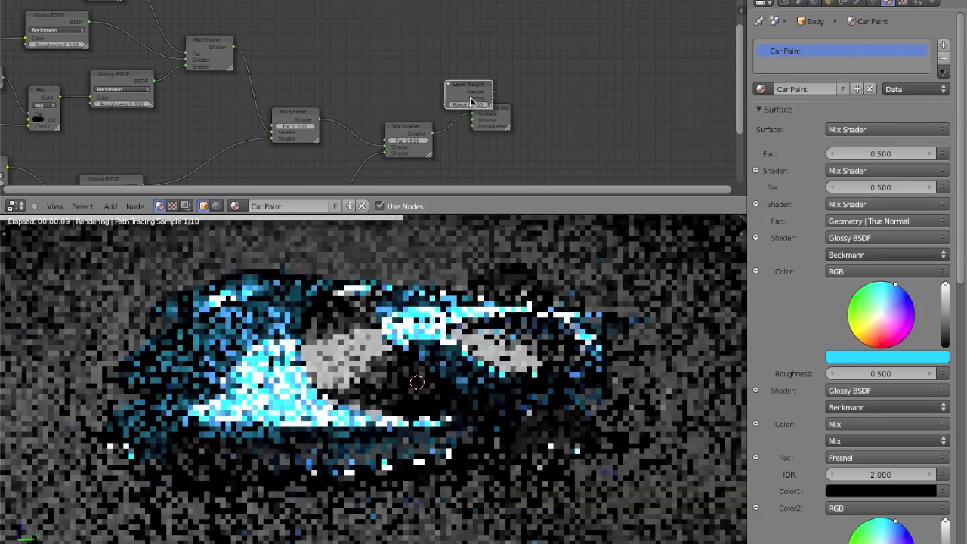
drag(468, 92, 385, 71)
Connect the Layer Weight node's Facing output to the final Mix Shader's Fac input and move the node clear of it
scroll(420, 86, up, 4)
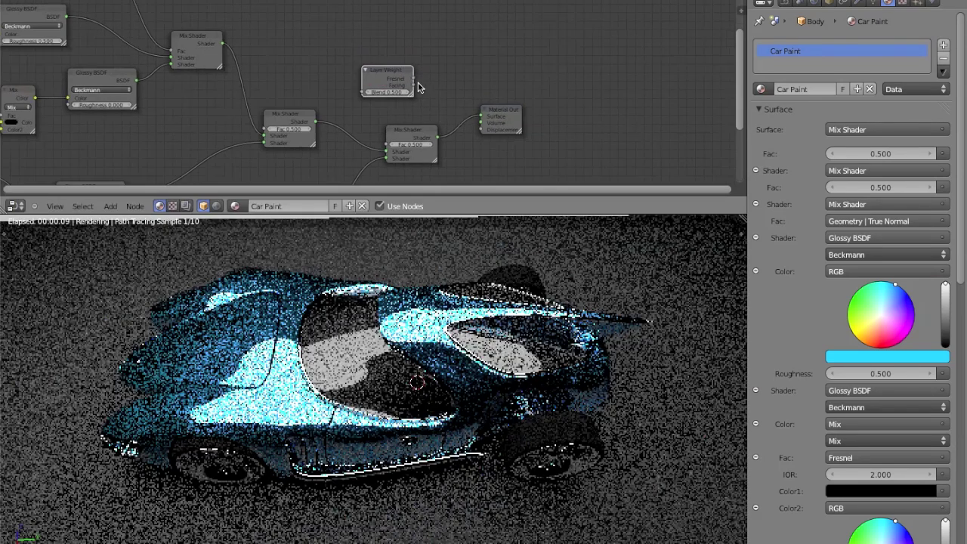
middle_drag(419, 87, 375, 29)
drag(368, 22, 314, 142)
middle_drag(280, 58, 369, 125)
drag(391, 63, 343, 96)
scroll(349, 95, down, 5)
scroll(355, 91, up, 2)
middle_drag(359, 88, 316, 4)
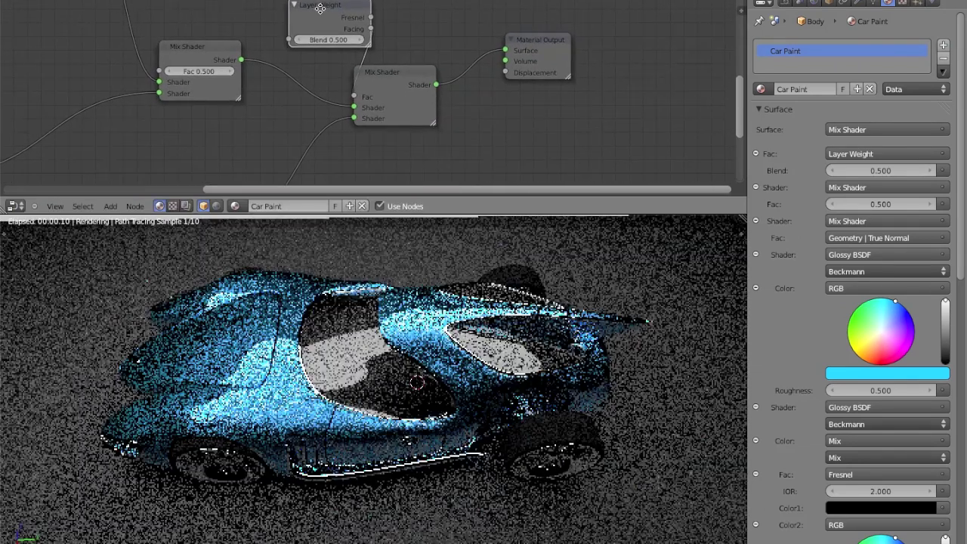
middle_drag(343, 73, 359, 97)
drag(350, 30, 314, 37)
drag(410, 96, 440, 88)
click(314, 37)
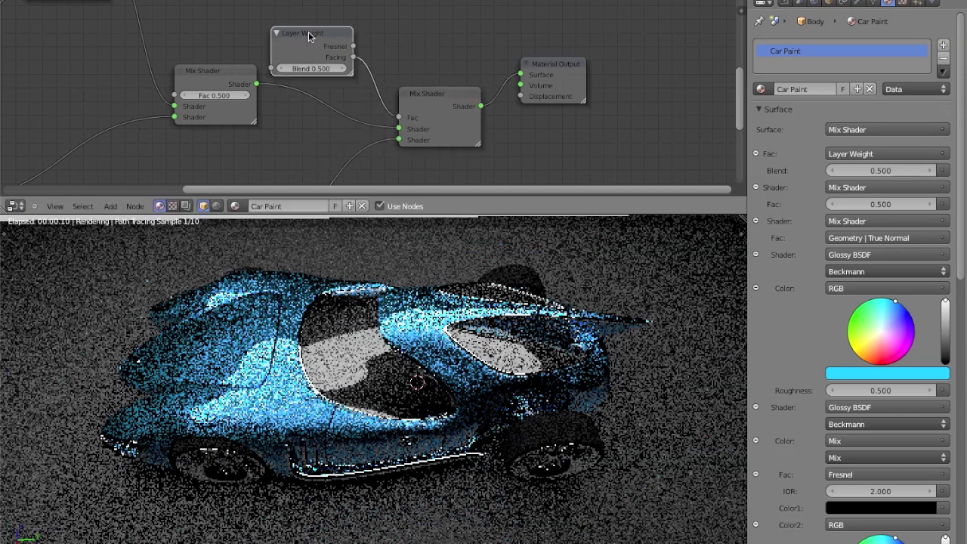
Move the Layer Weight node above the second Mix Shader and connect its Facing output to that shader's Fac input
middle_drag(314, 38, 414, 81)
drag(414, 80, 284, 17)
click(325, 55)
drag(325, 54, 276, 138)
middle_drag(294, 72, 350, 123)
scroll(431, 107, down, 5)
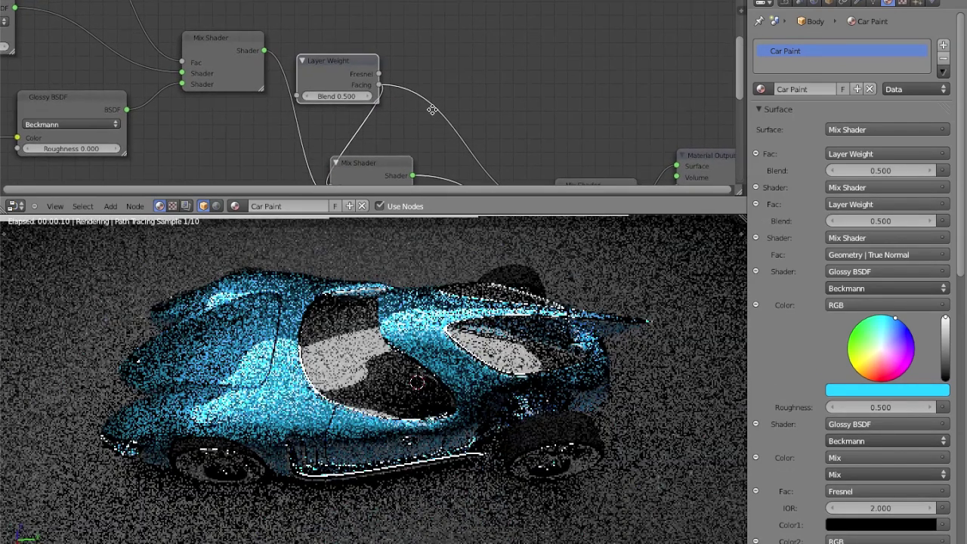
middle_drag(411, 97, 299, 59)
scroll(314, 76, down, 1)
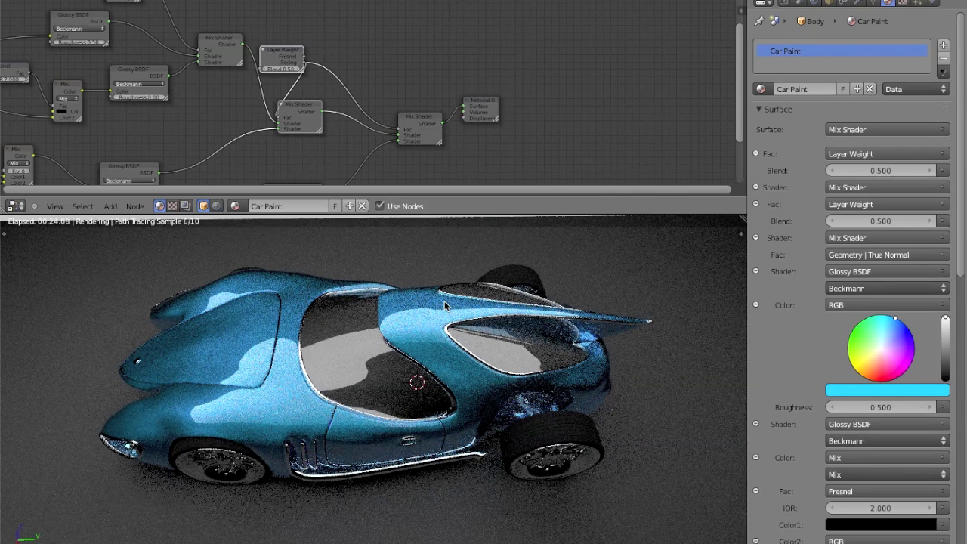
Maximise the rendered view and change the paint's RGB colour through green, yellow, red, magenta and violet to a deeper blue
key(ctrl+Up)
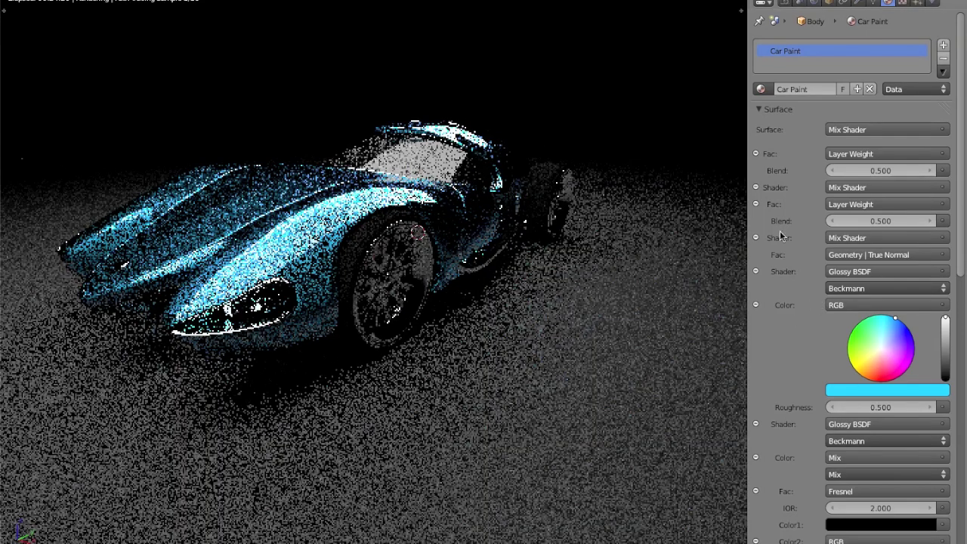
mouse_move(887, 325)
mouse_down()
mouse_move(843, 312)
mouse_move(813, 317)
mouse_up()
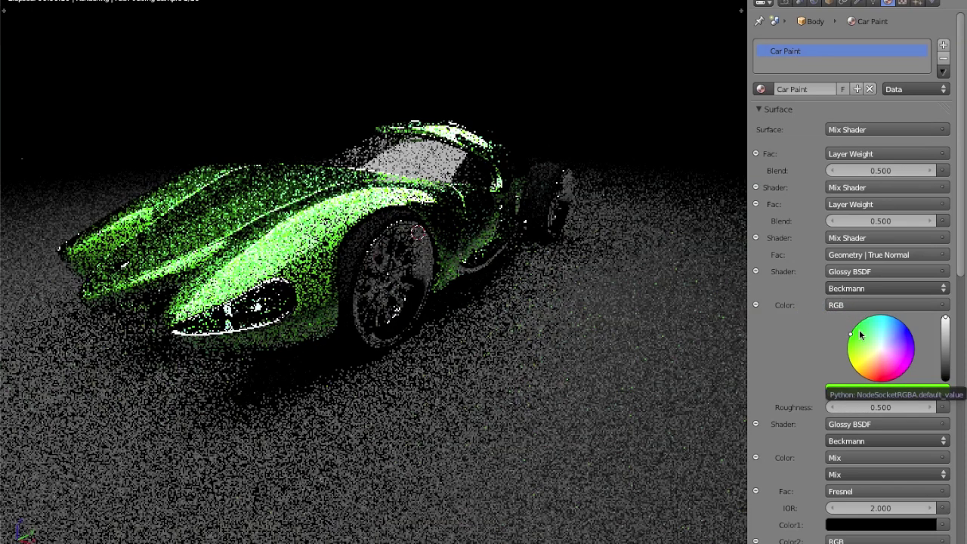
drag(861, 346, 857, 395)
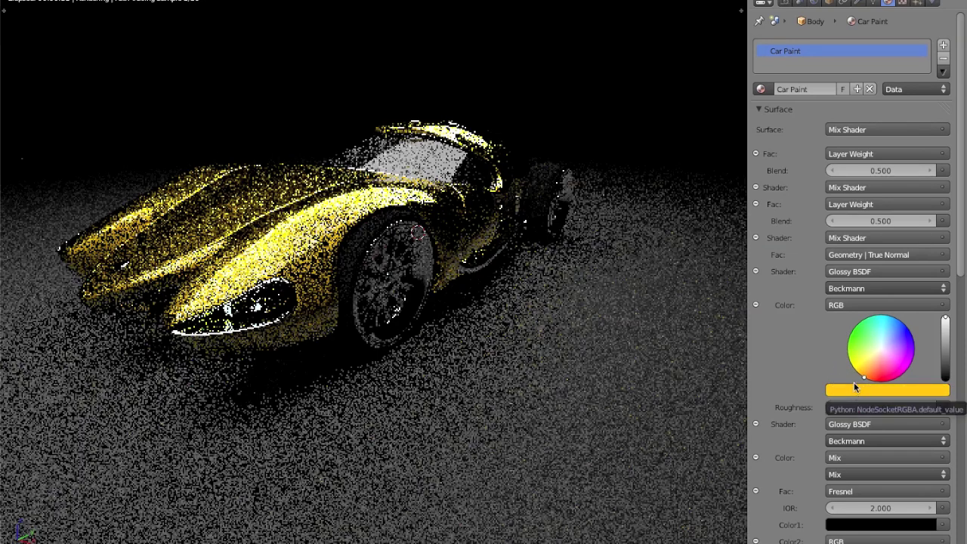
drag(863, 380, 883, 390)
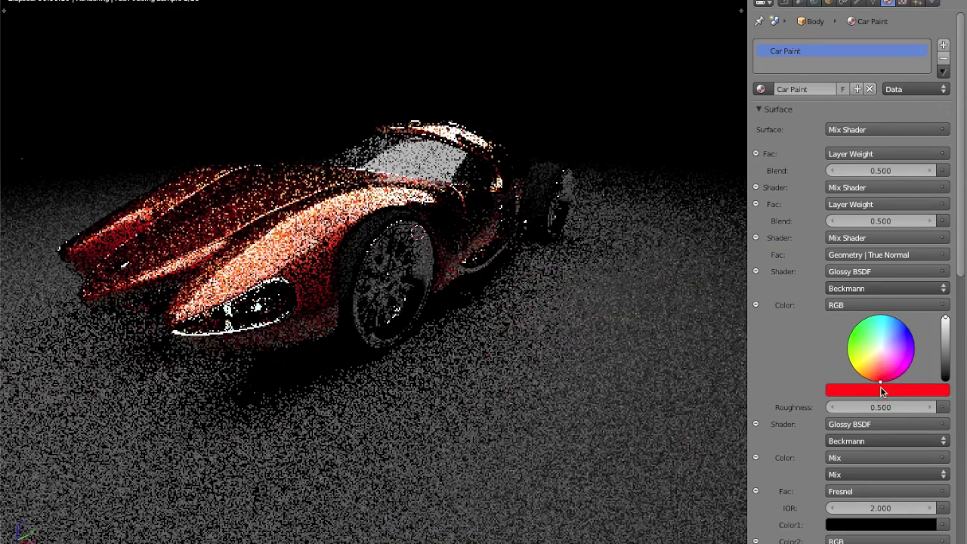
drag(876, 374, 912, 368)
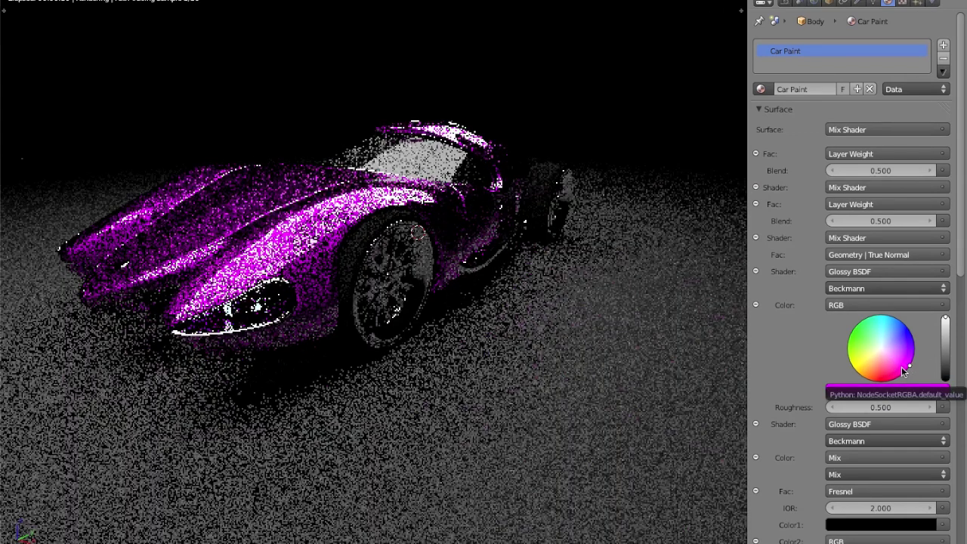
drag(894, 364, 919, 333)
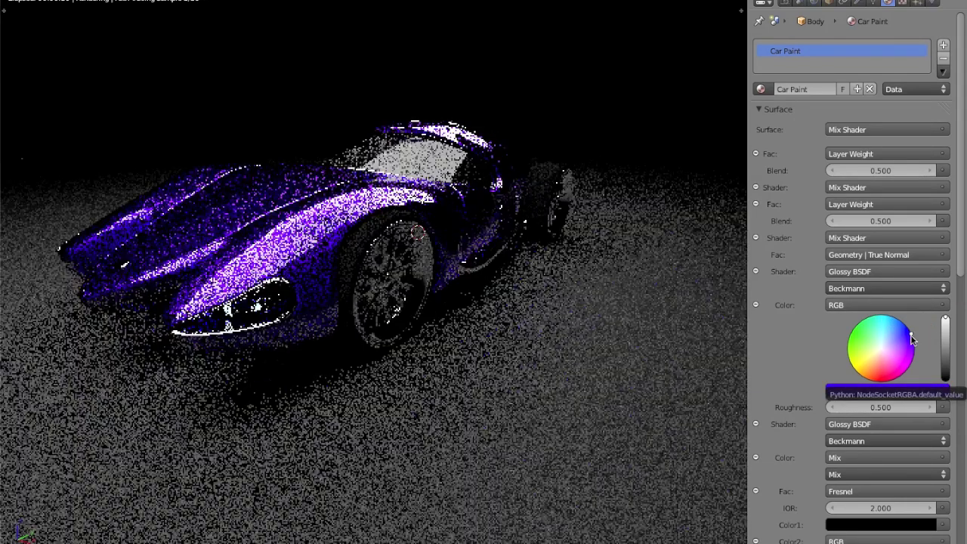
drag(912, 341, 916, 323)
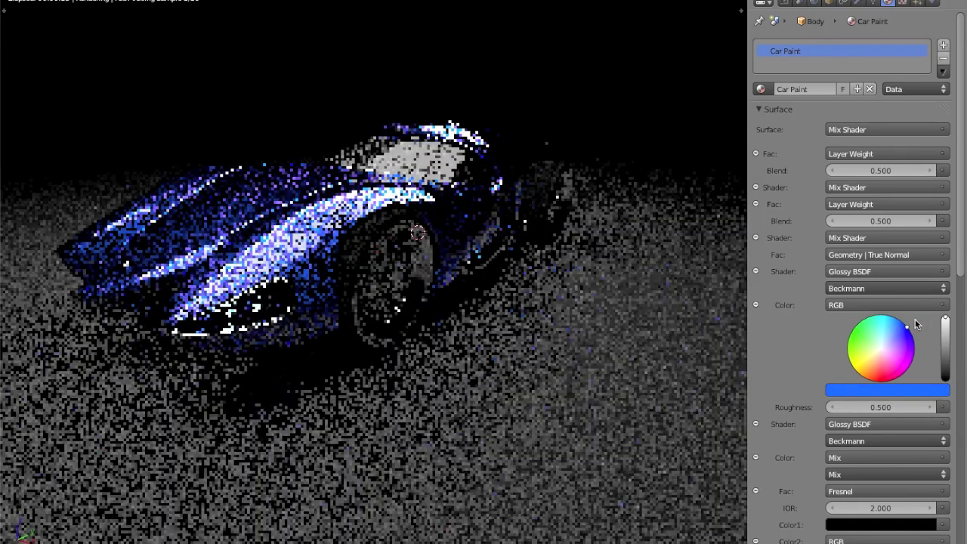